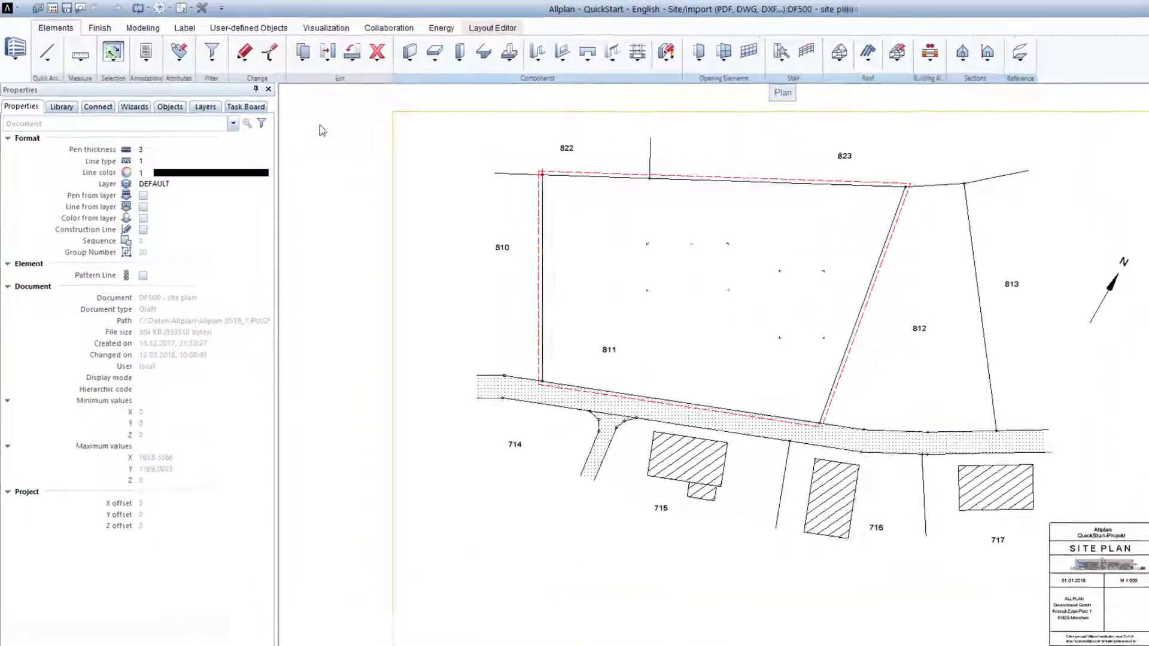
# - Copy drawing file 500 "site plan" within the Import (PDF, DWG, DXF...) structural level, starting at drawing file number 501
pyautogui.click(87, 13)
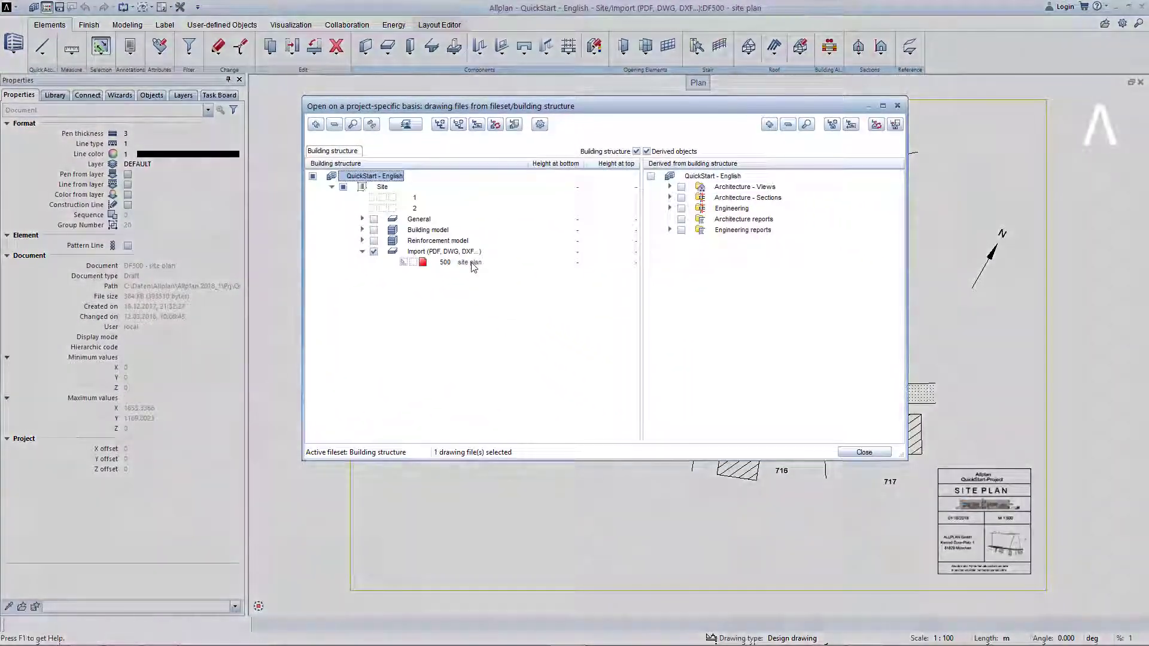
pyautogui.rightClick(564, 315)
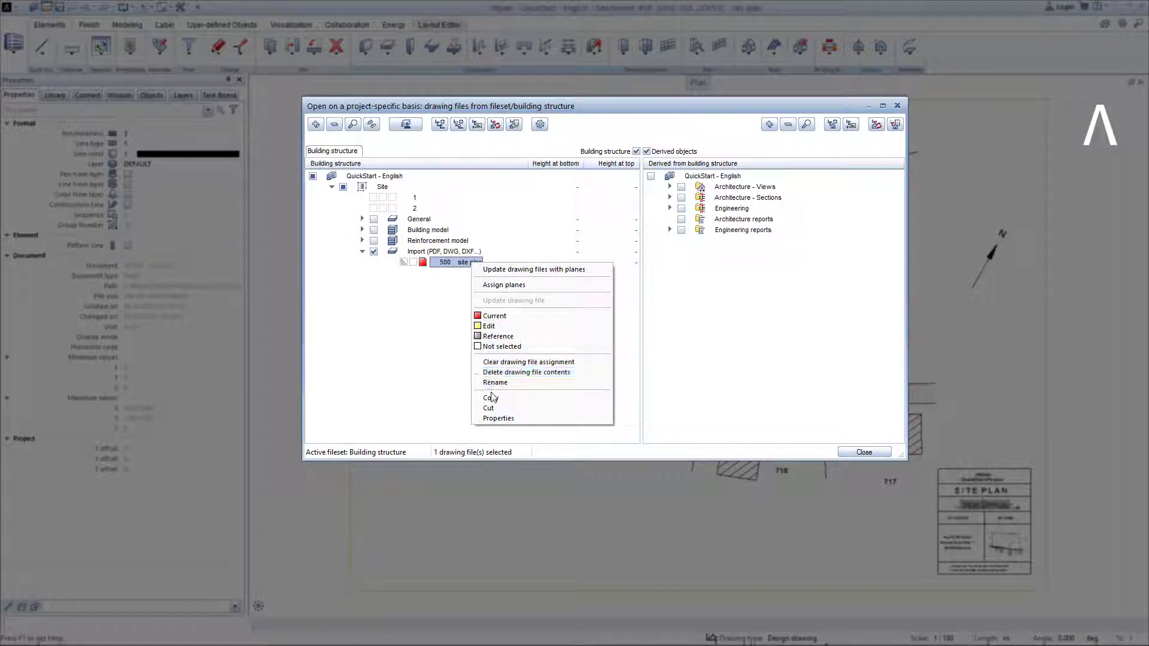
pyautogui.click(494, 398)
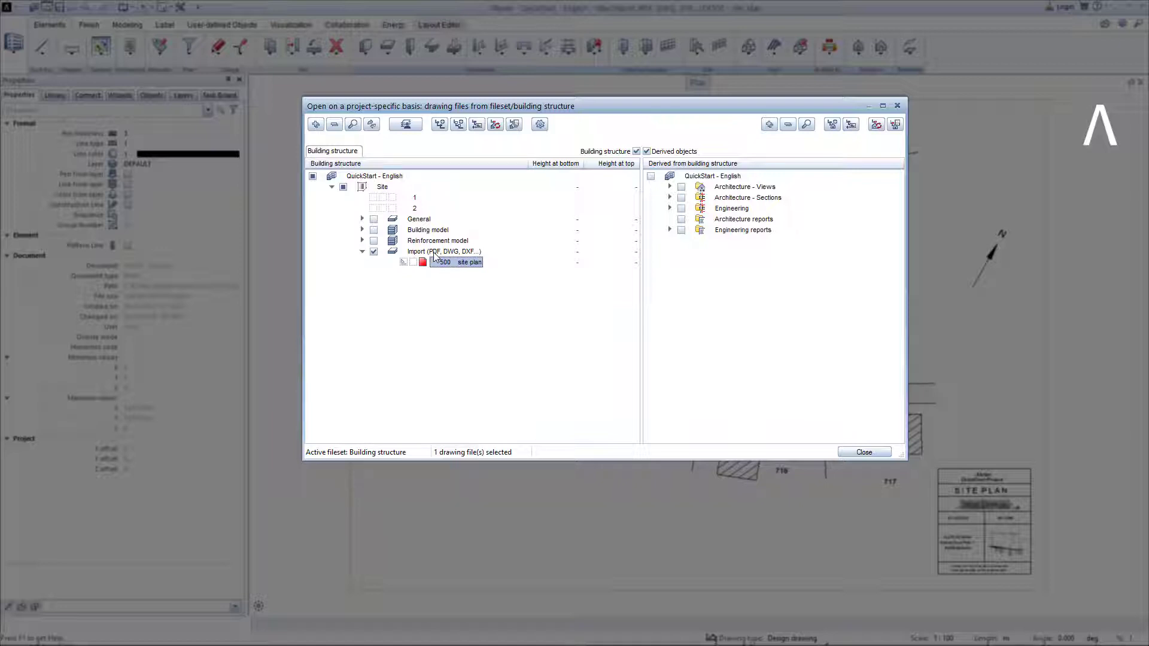
pyautogui.rightClick(469, 253)
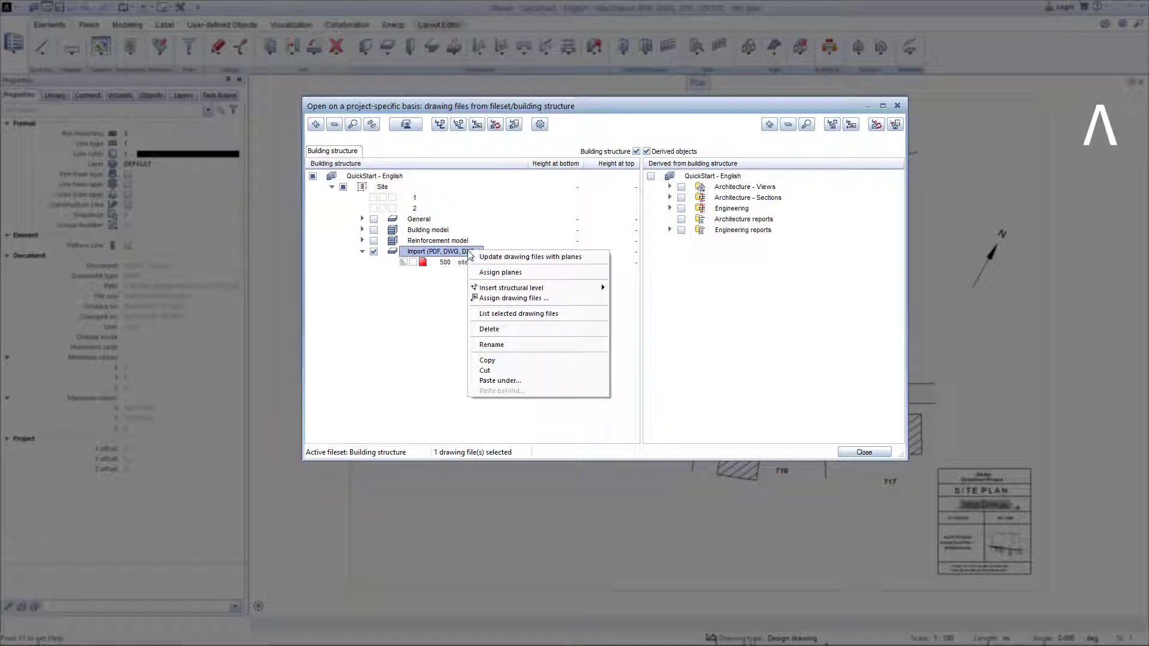
pyautogui.click(506, 381)
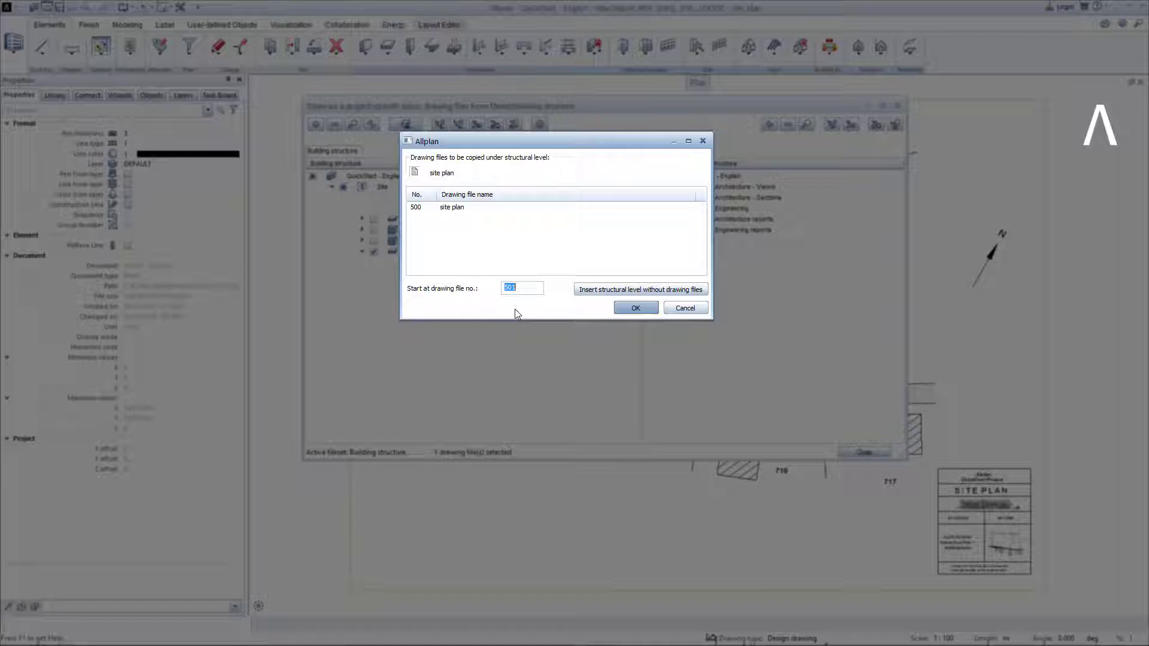
pyautogui.click(623, 309)
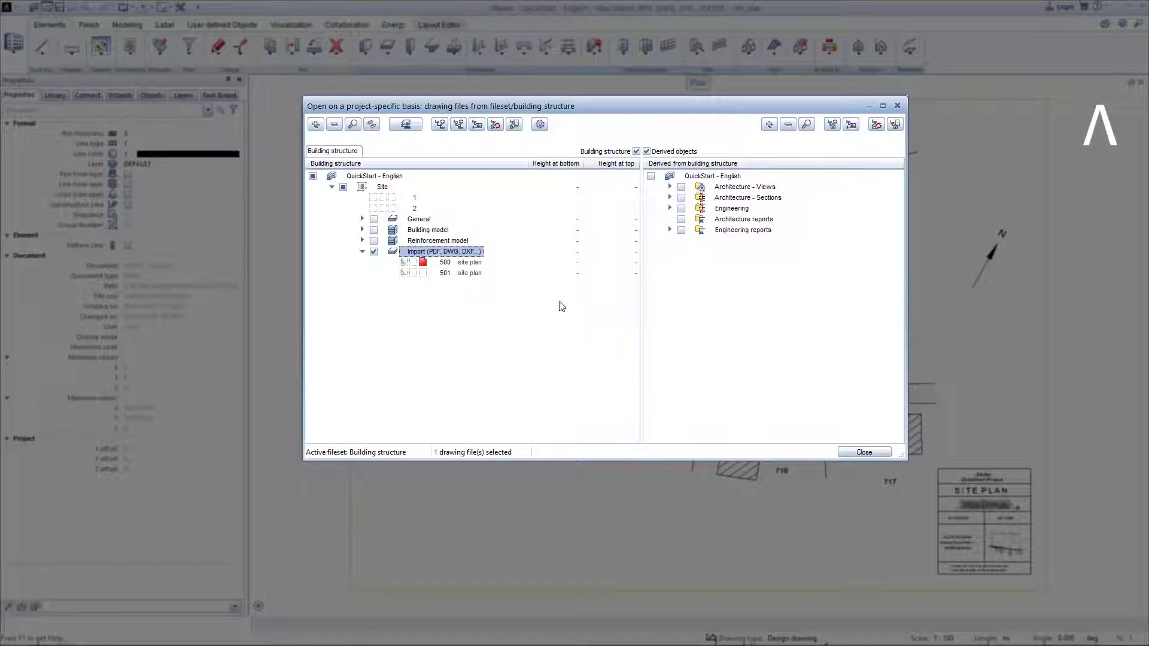
# - Rename drawing file 500 to "site plan original"
pyautogui.rightClick(479, 263)
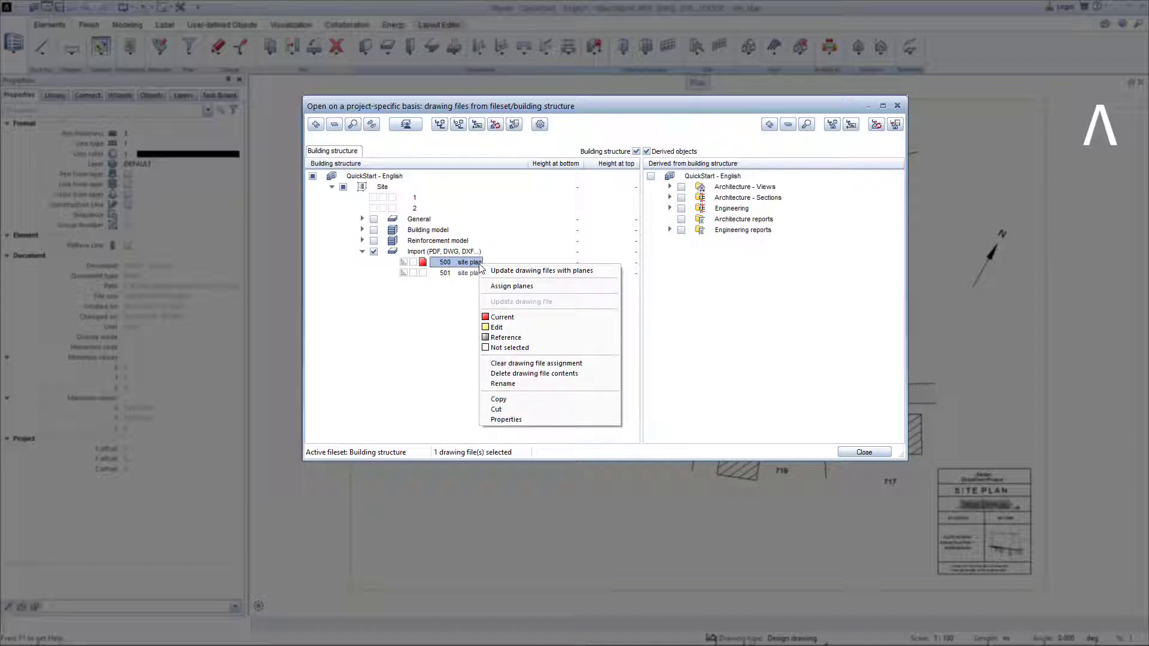
pyautogui.click(510, 384)
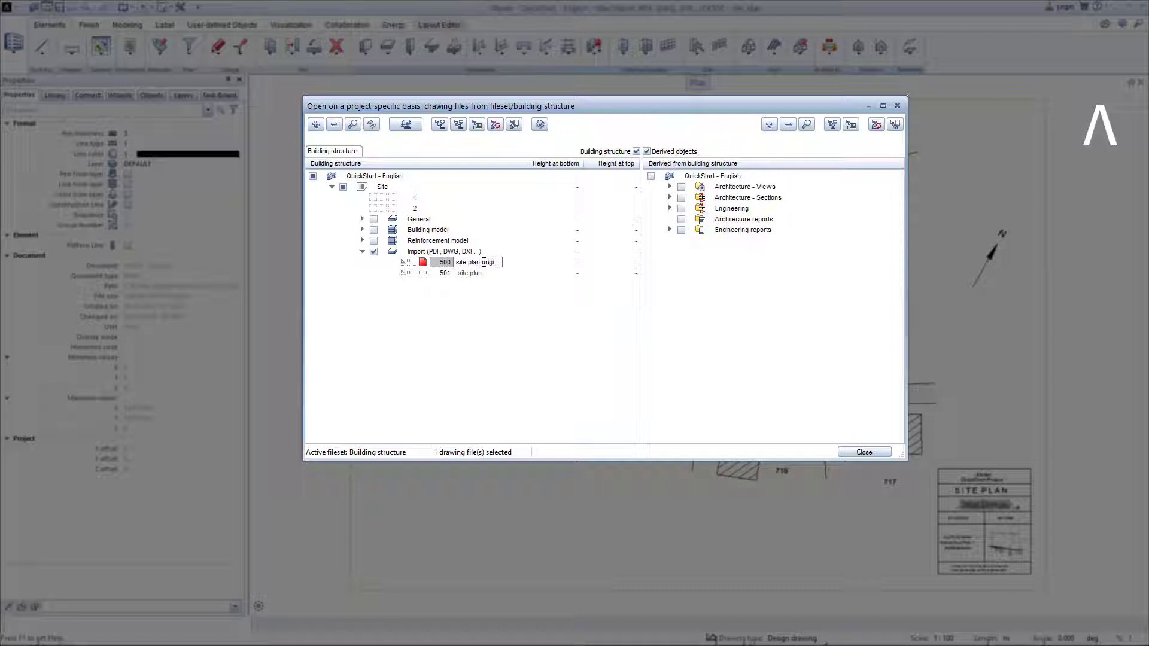
pyautogui.press('Return')
# - Rename drawing file 501 to "site plan working copy"
pyautogui.rightClick(472, 277)
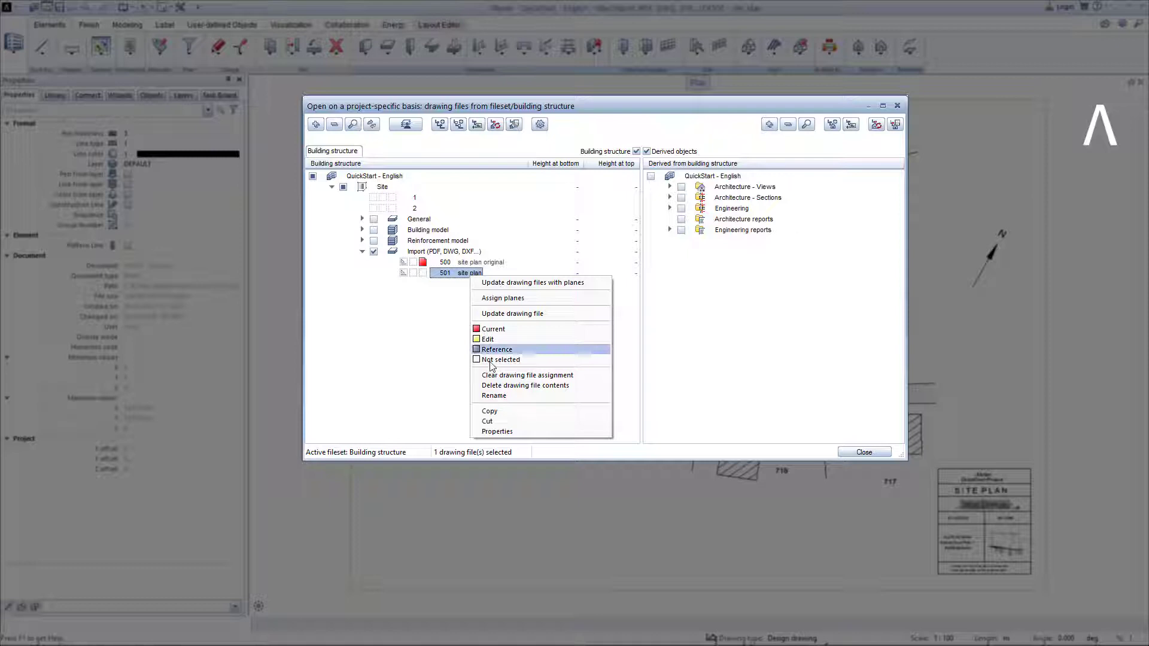
pyautogui.click(495, 395)
pyautogui.click(485, 274)
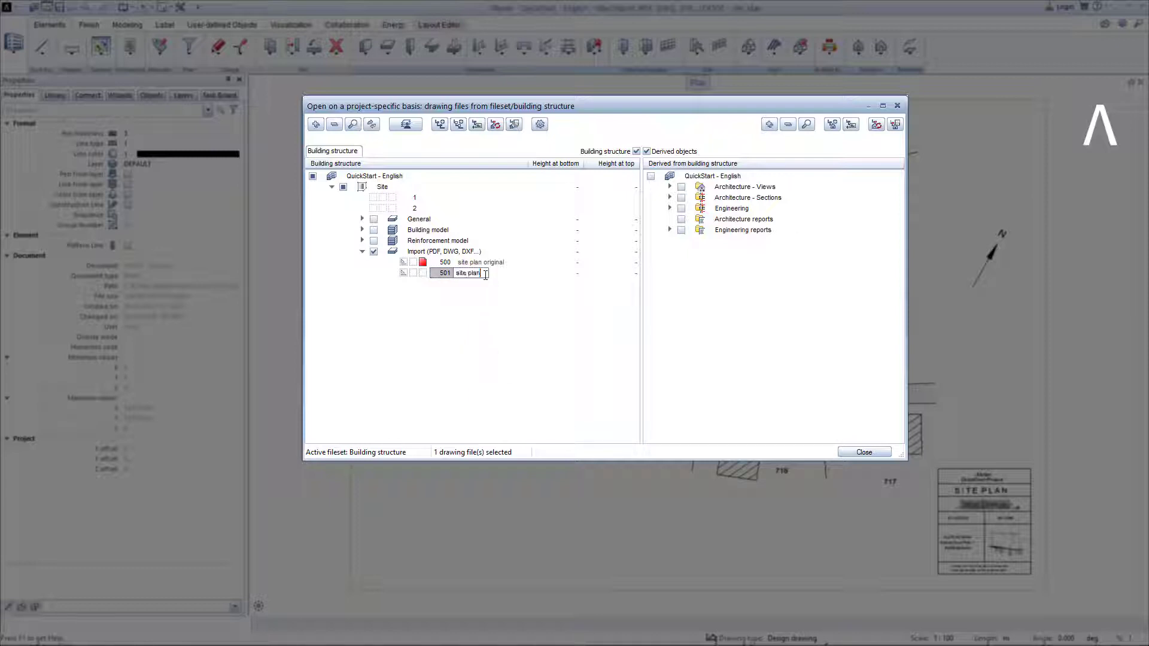
pyautogui.write('working copy')
pyautogui.press('Return')
# - Make drawing file 501 "site plan working copy" current and deselect drawing file 500, then close the building structure
pyautogui.click(400, 263)
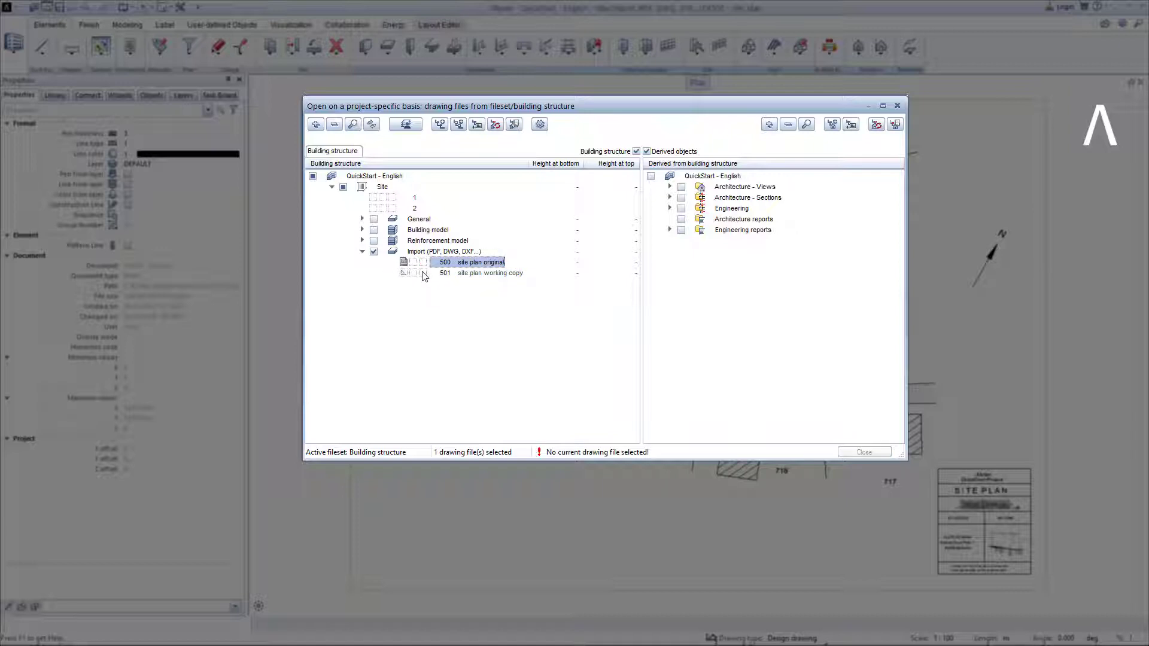
pyautogui.click(423, 273)
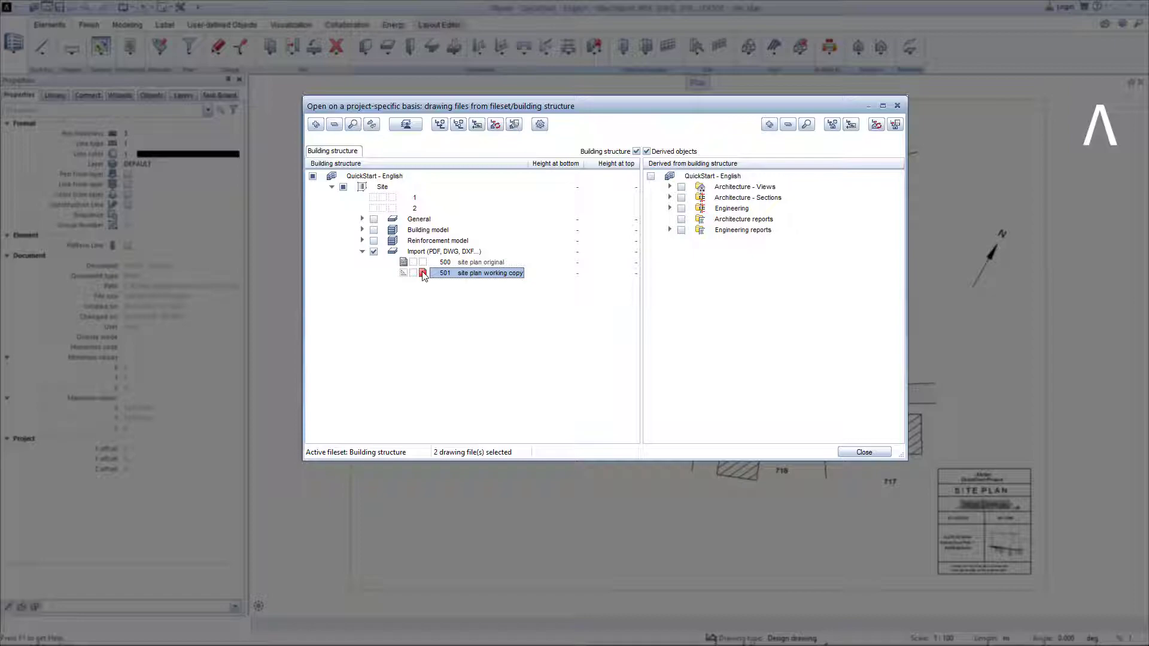
pyautogui.click(403, 265)
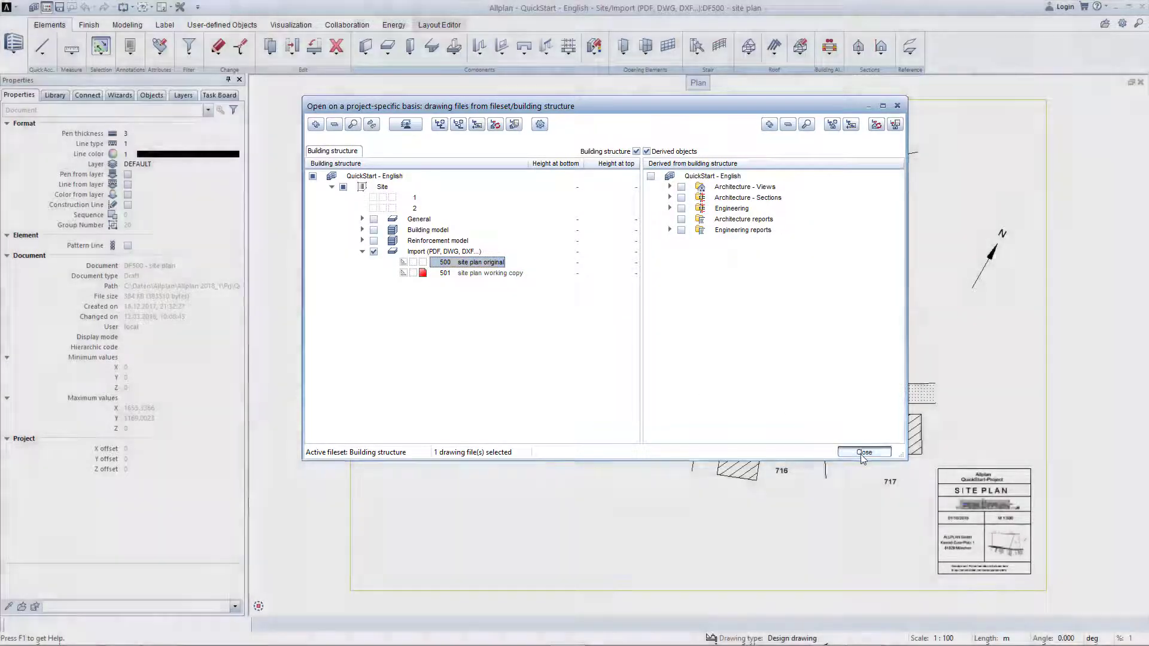
pyautogui.click(862, 452)
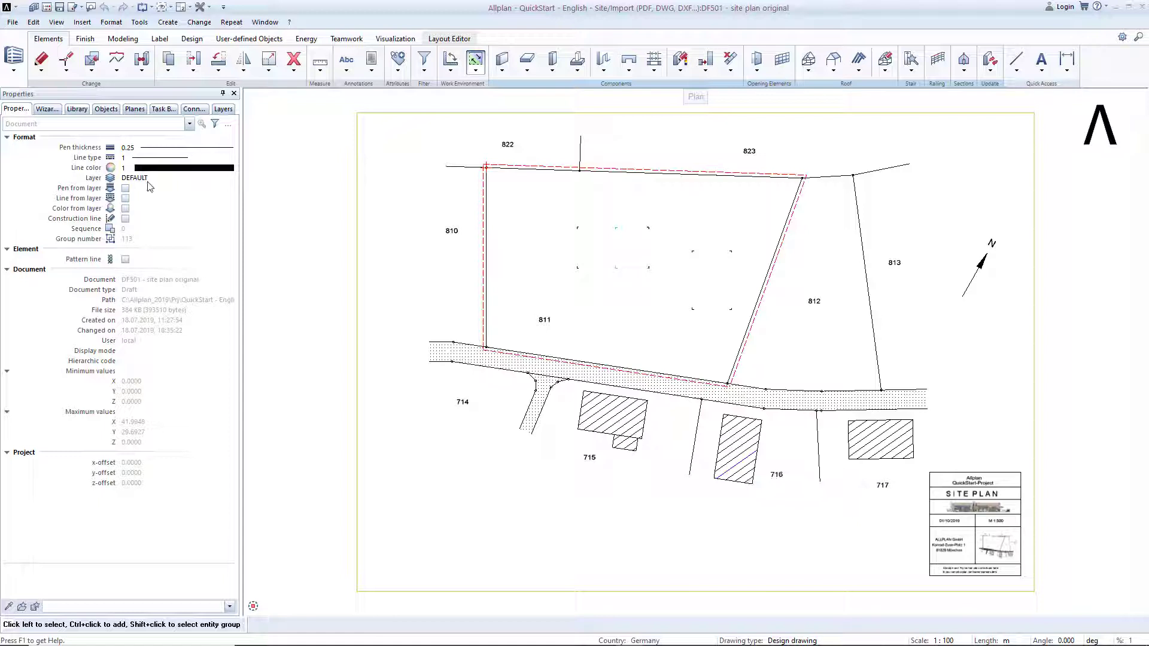
# - Resize the entire site plan by a factor of 5 from the lower-left corner of its border using Resize
pyautogui.click(14, 71)
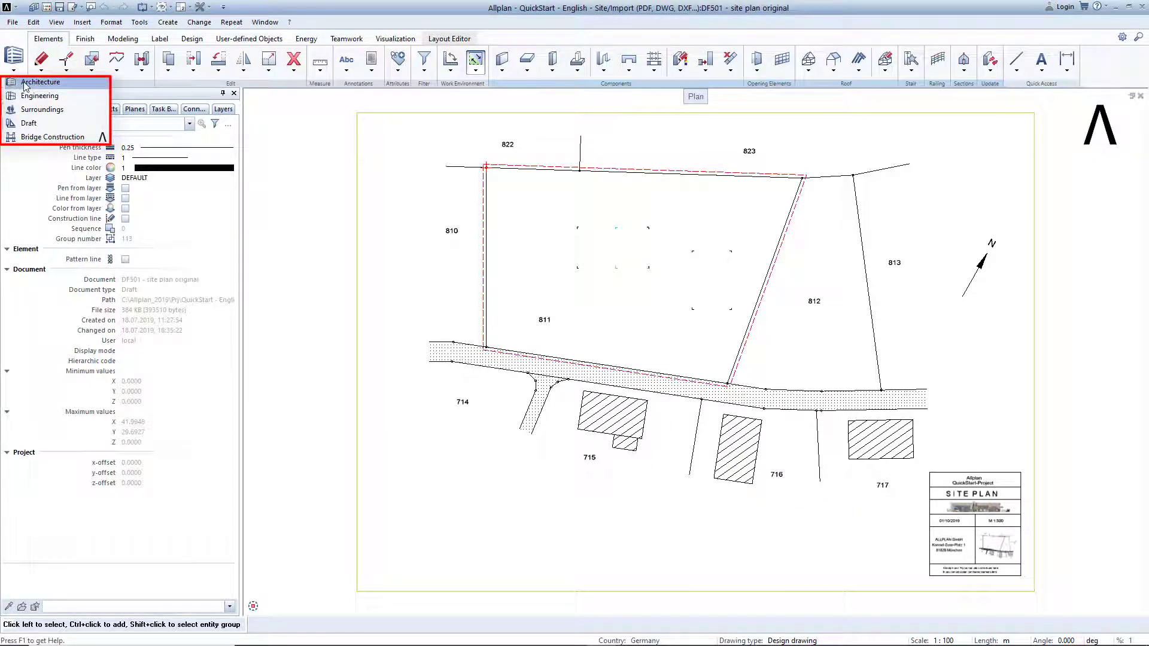
pyautogui.click(268, 69)
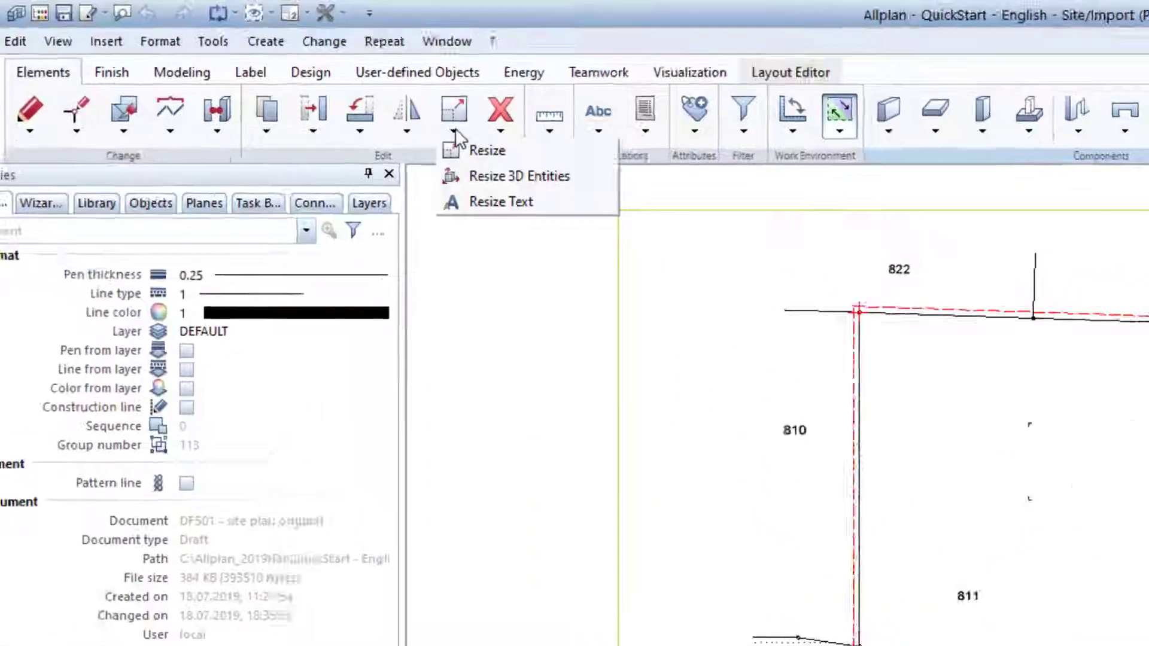
pyautogui.click(486, 150)
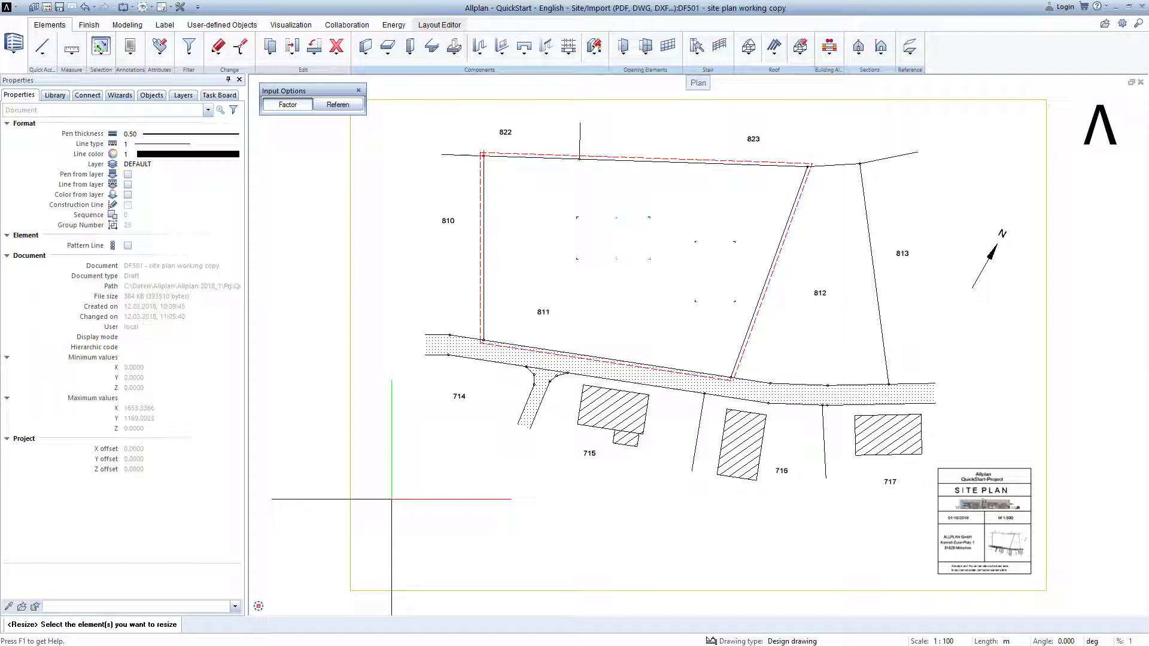
pyautogui.hotkey('ctrl', 'a')
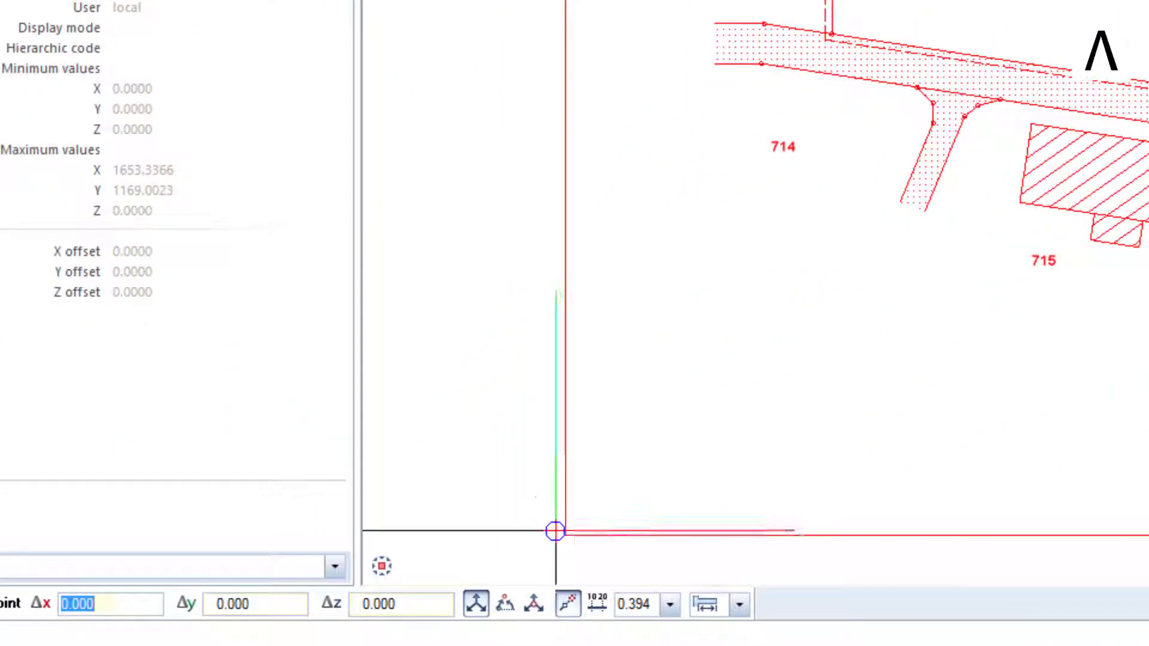
pyautogui.click(537, 507)
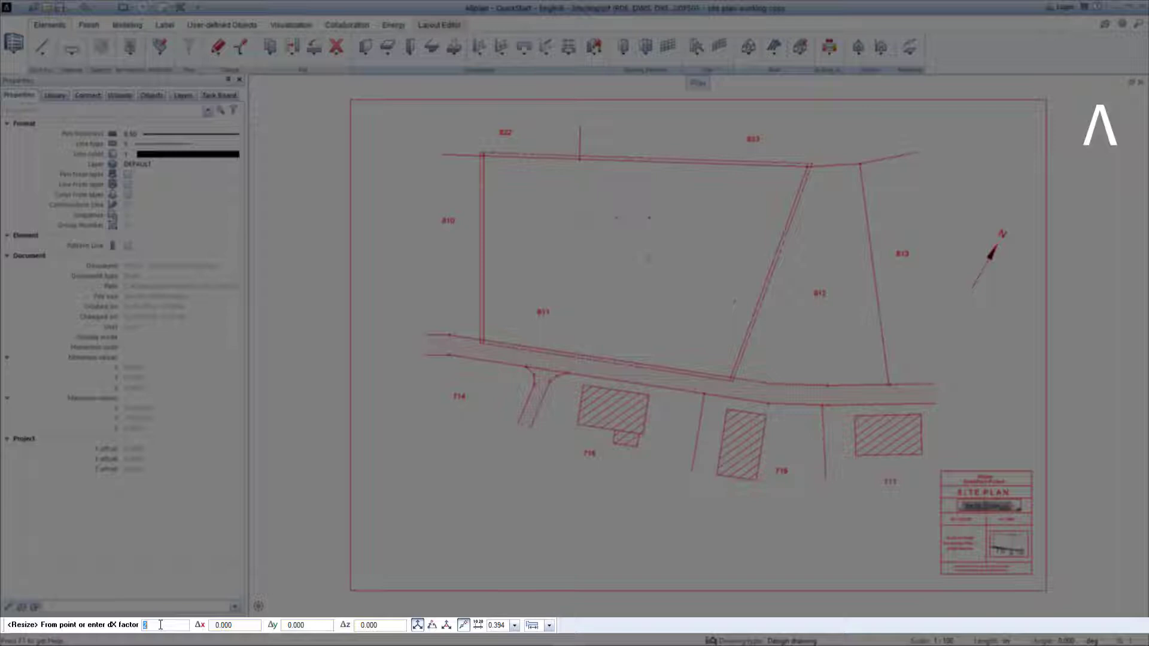
pyautogui.write('5')
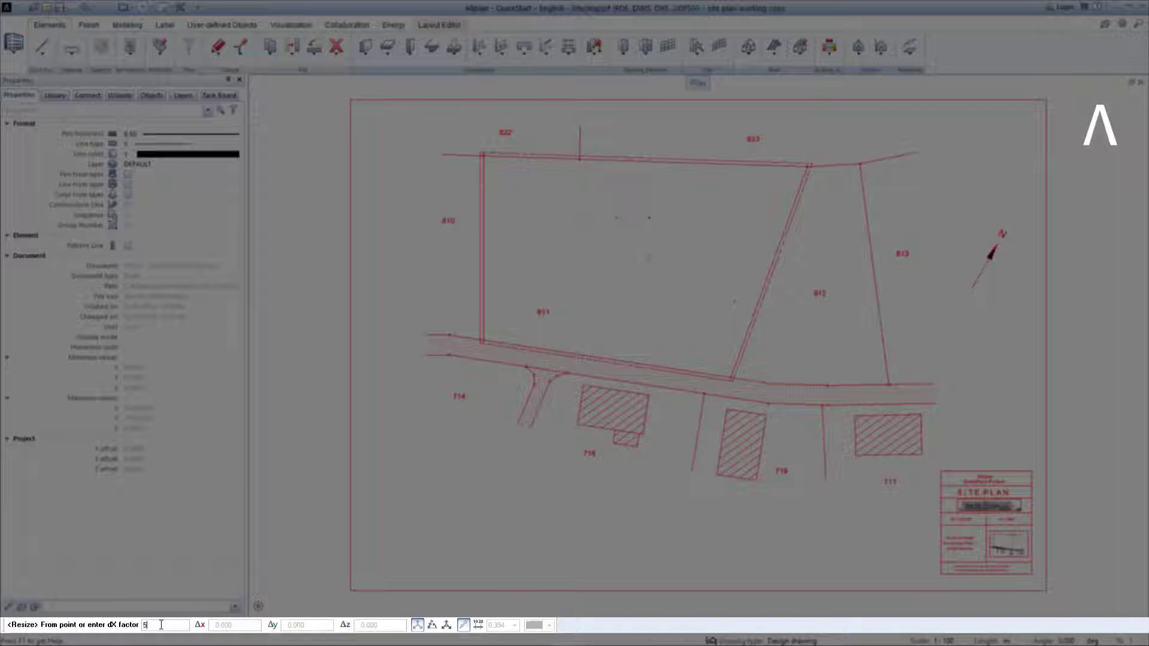
pyautogui.press('Return')
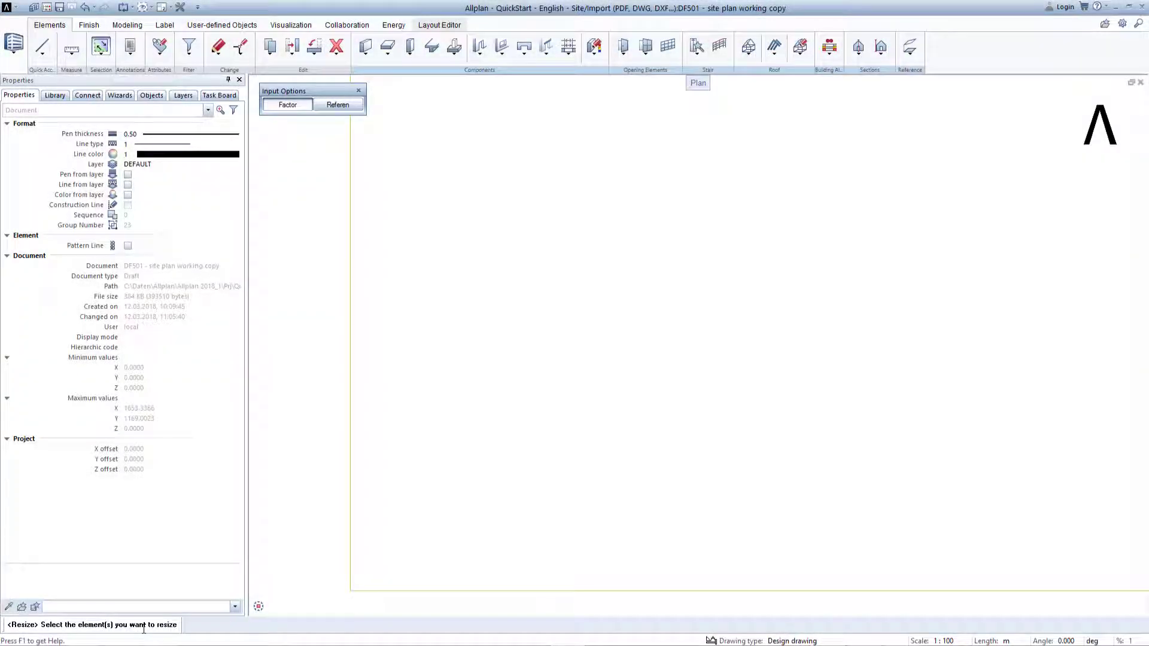
pyautogui.press('Escape')
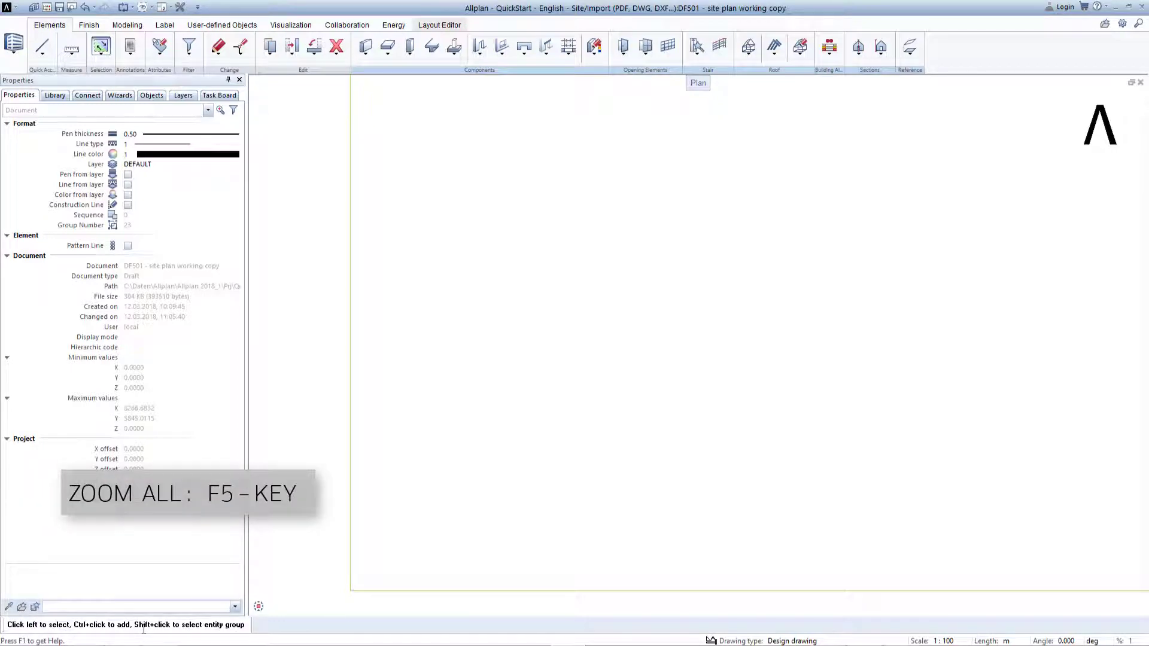
pyautogui.press('F5')
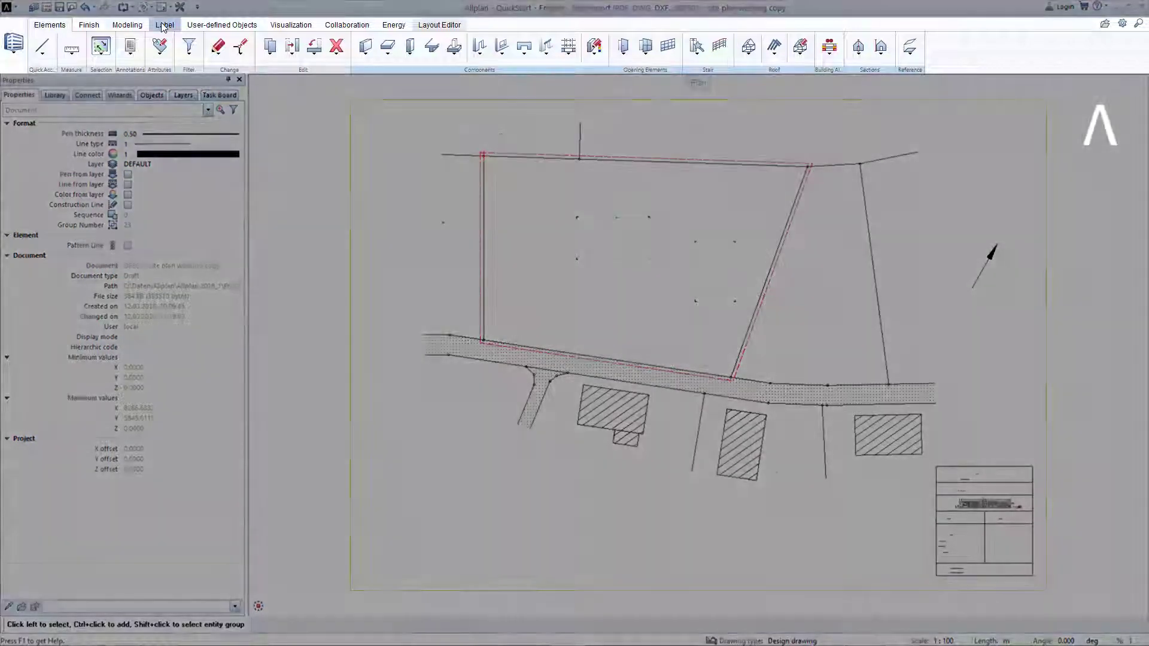
# - Resize the site plan's texts, including those in the title block, by a factor of 5 with Resize Text
pyautogui.click(163, 25)
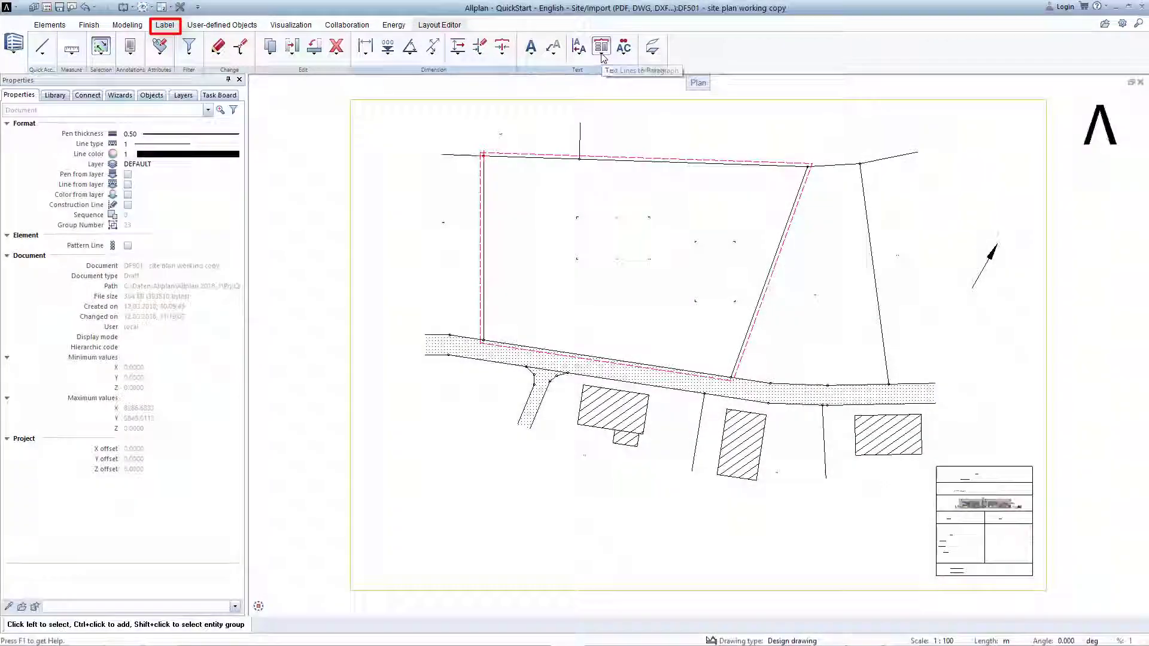
pyautogui.click(606, 55)
pyautogui.click(617, 103)
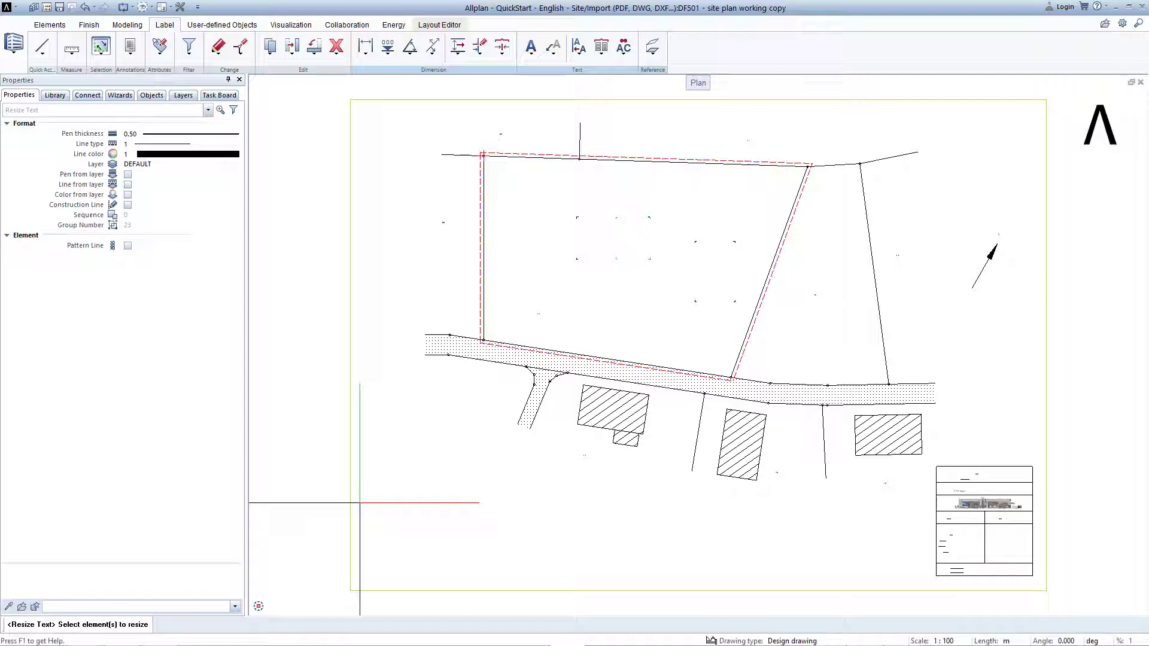
pyautogui.moveTo(930, 461); pyautogui.dragTo(1038, 581)
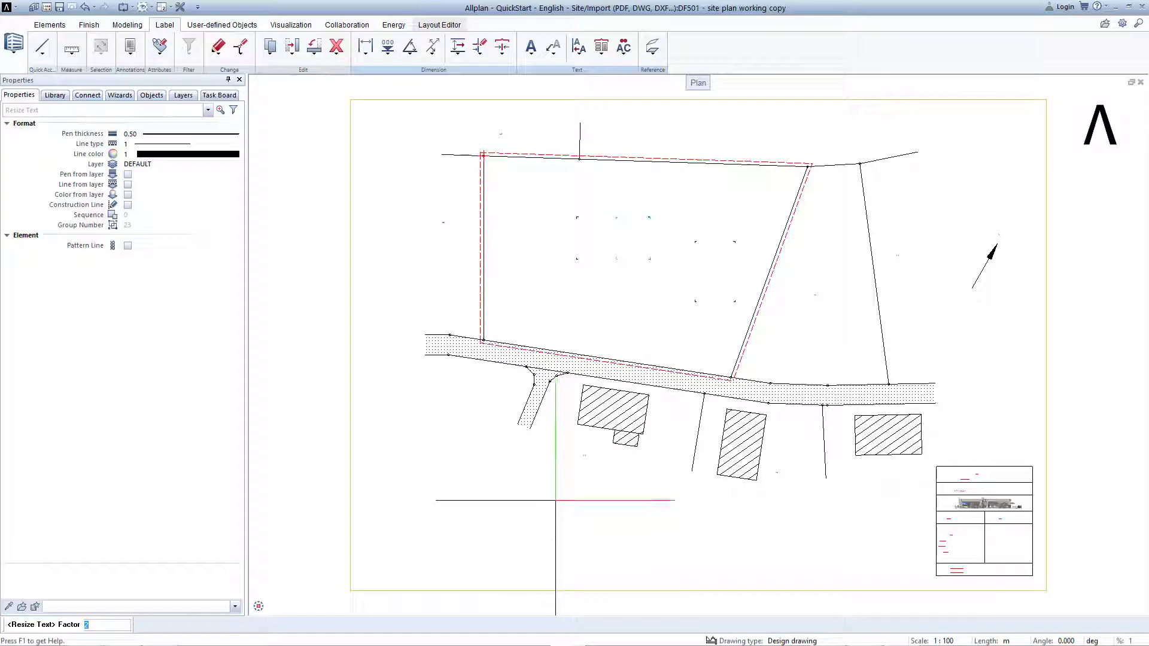
pyautogui.write('5')
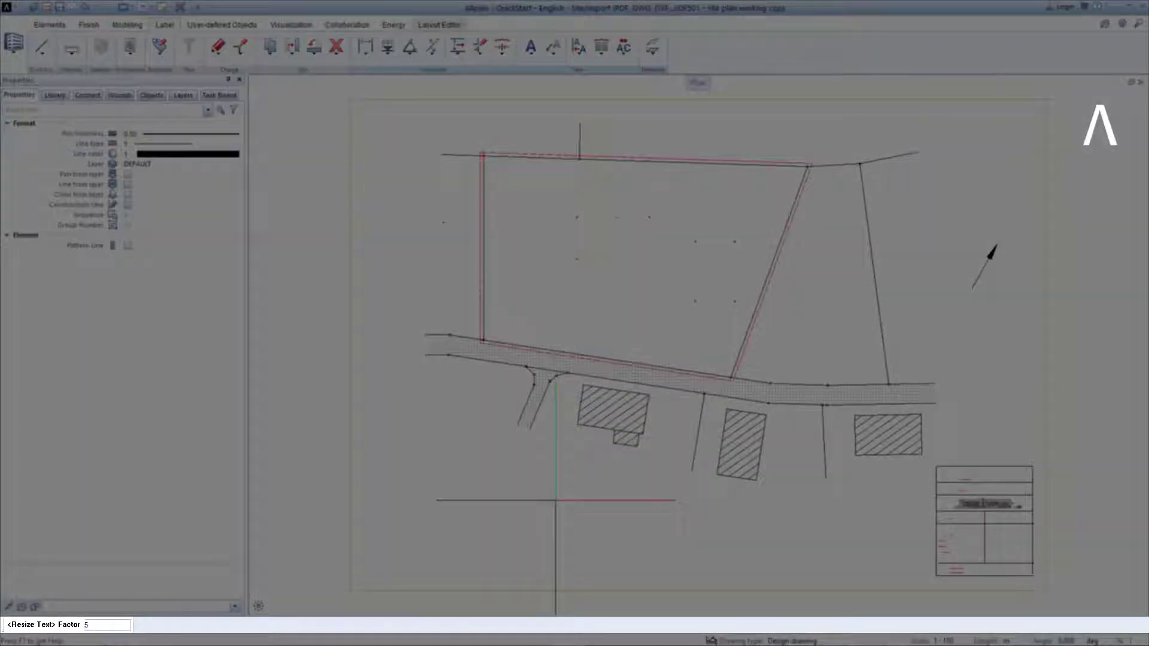
pyautogui.press('Return')
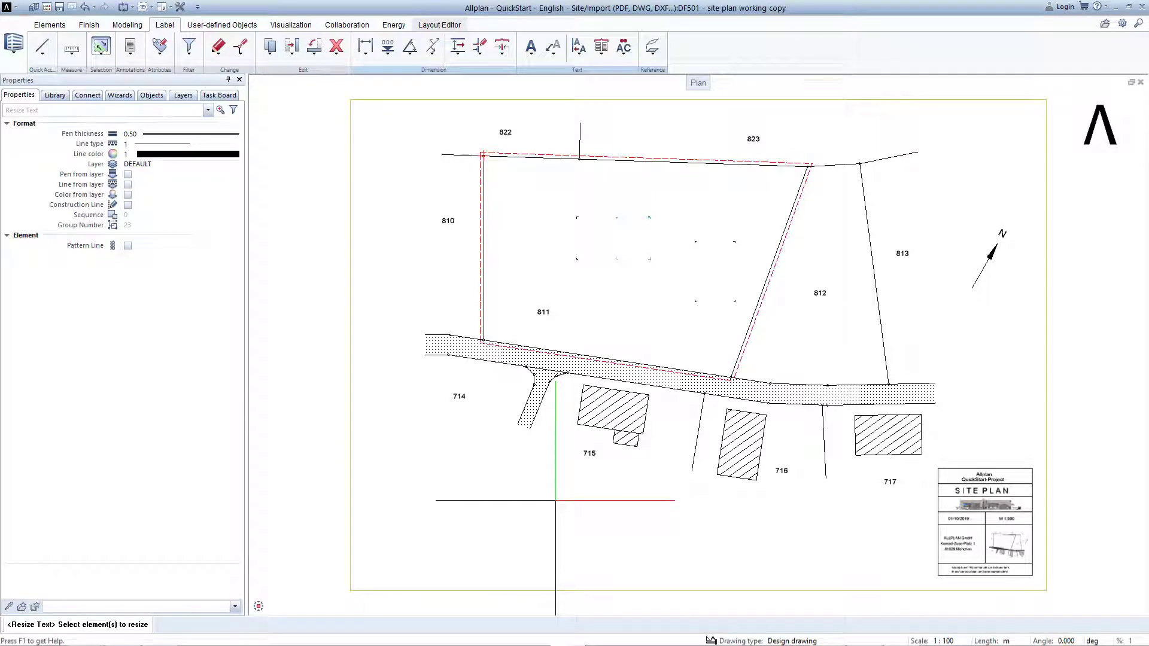
pyautogui.press('Escape')
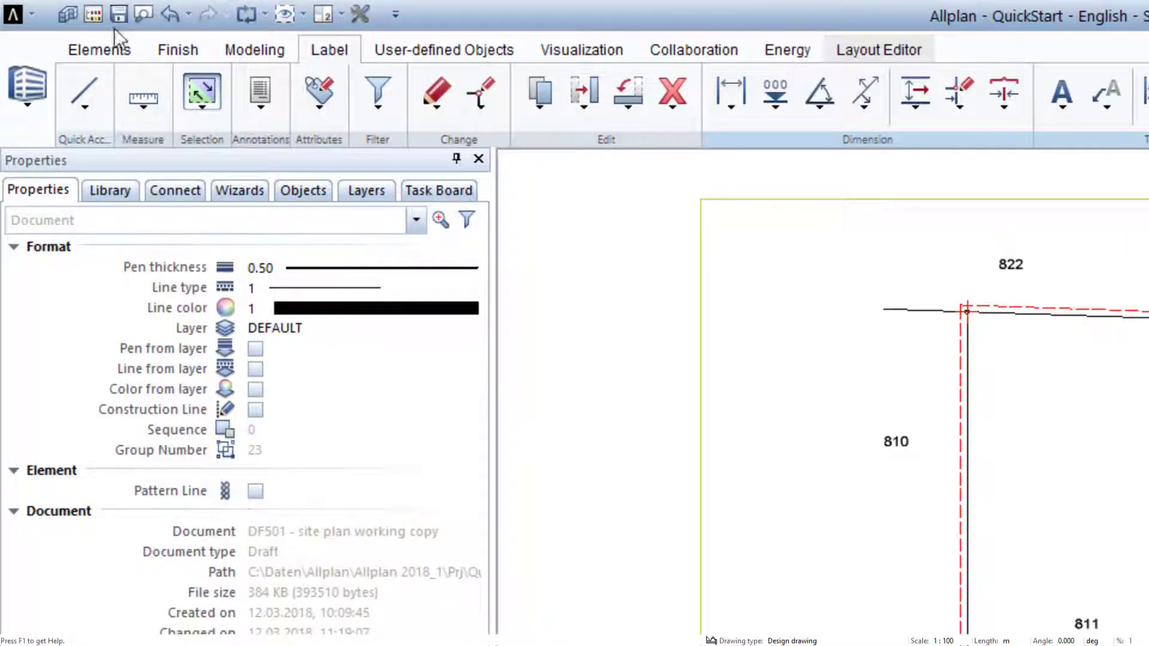
# - Make Basement drawing file 111 current, keeping drawing file 501 "site plan working copy" open for editing
pyautogui.click(92, 12)
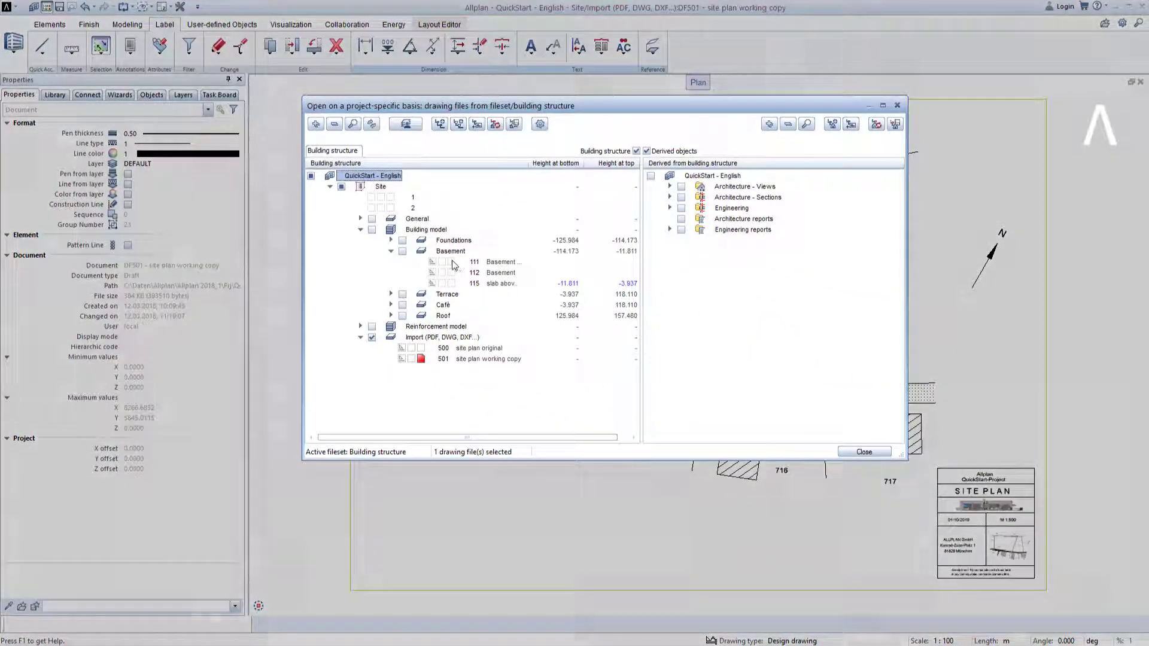
pyautogui.click(451, 262)
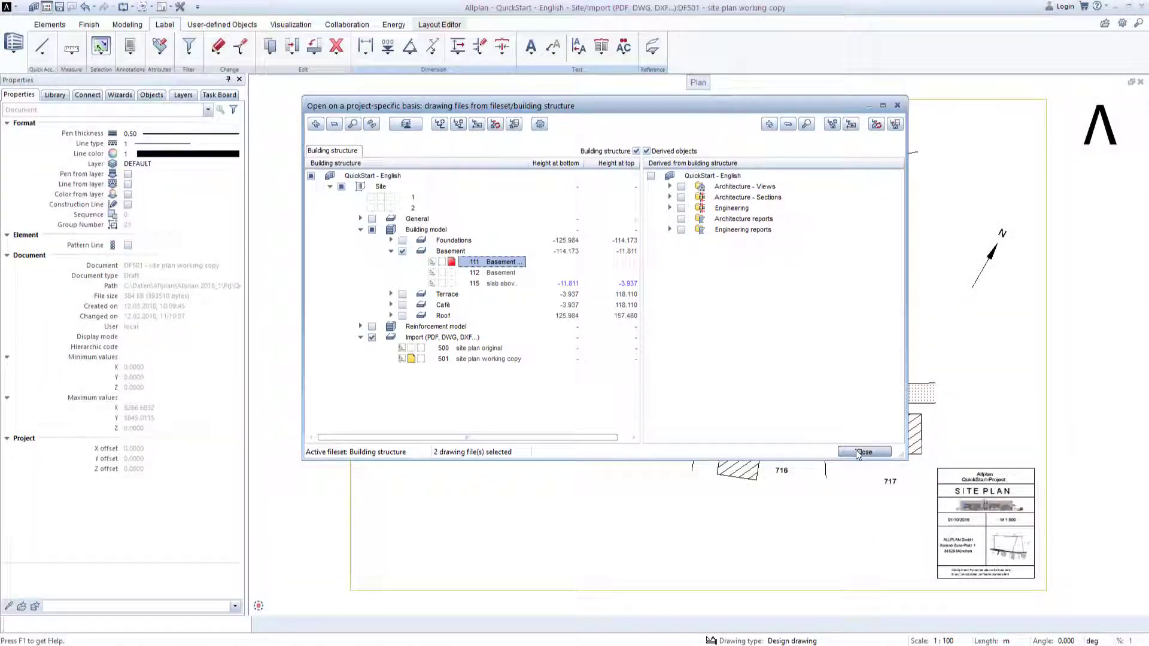
pyautogui.click(863, 452)
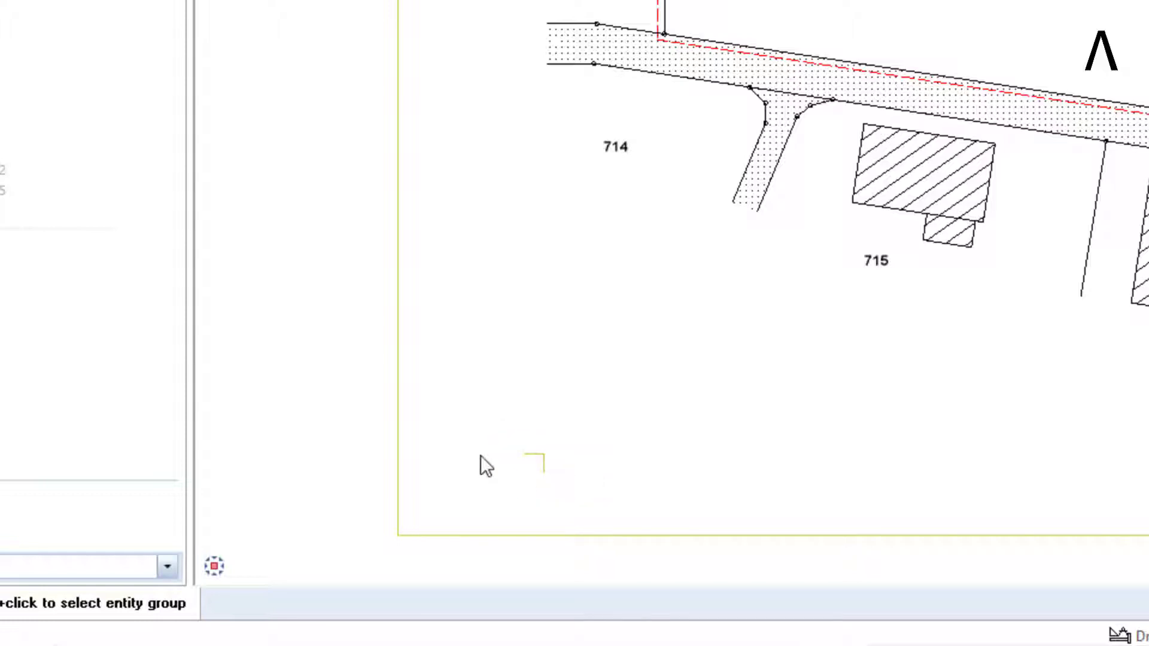
# - Inspect the properties of the two small construction lines near the plan border's lower-left corner
pyautogui.moveTo(468, 433); pyautogui.dragTo(579, 489)
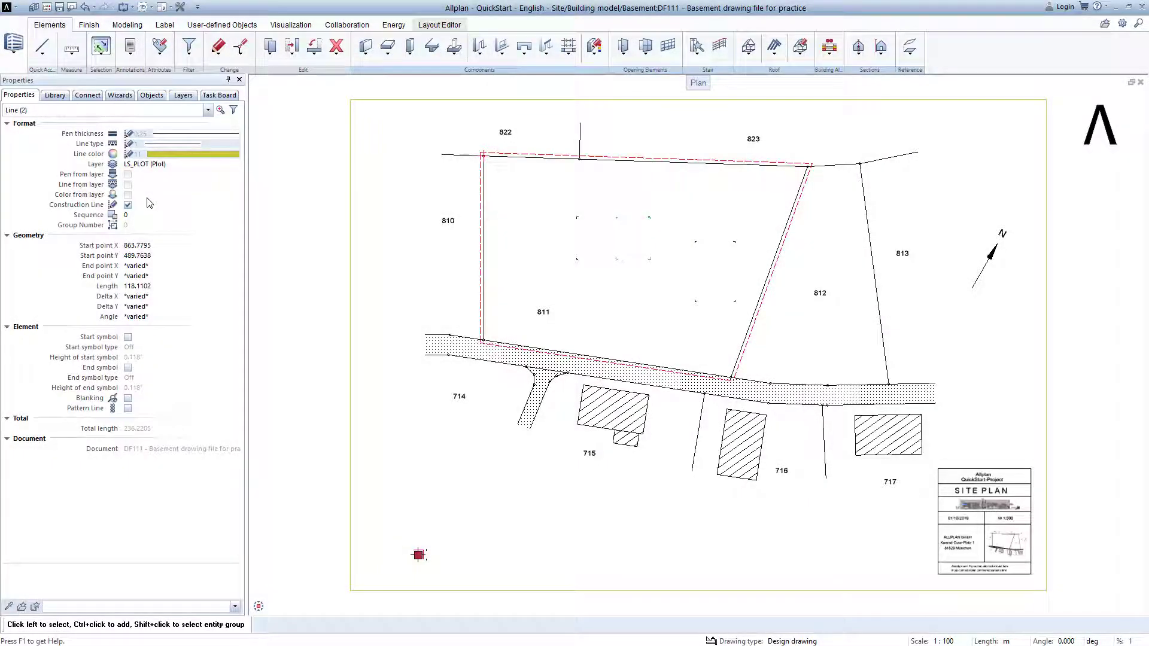
pyautogui.click(462, 504)
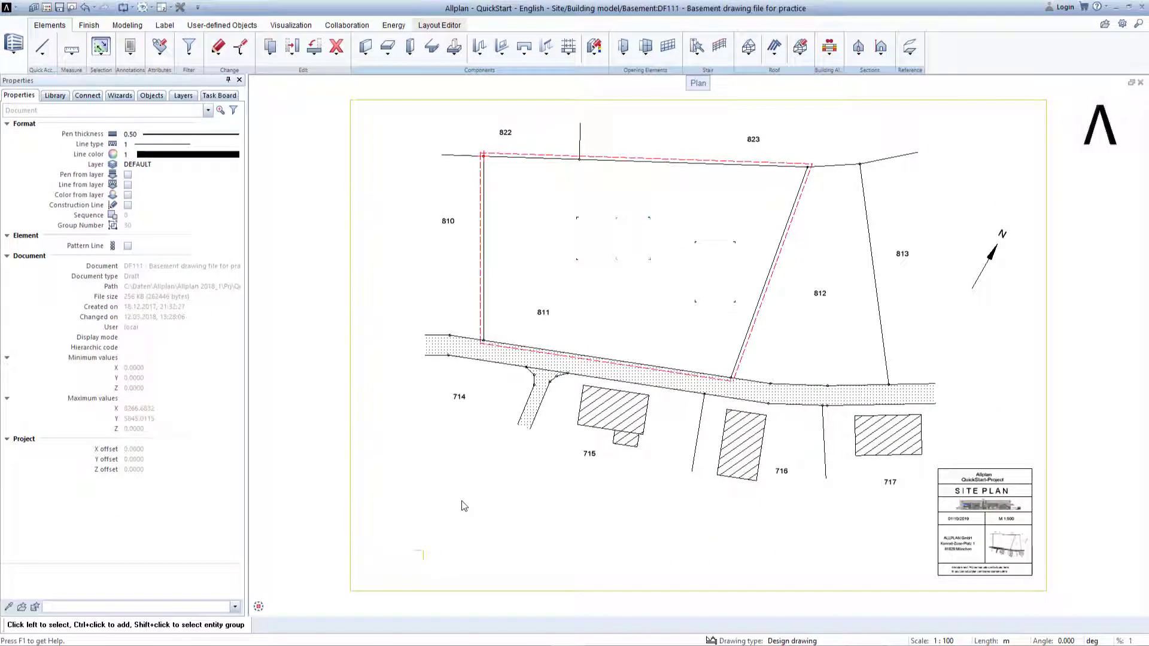
# - Select all site plan elements except the two small construction lines near the plan border's lower-left corner
pyautogui.hotkey('ctrl', 'a')
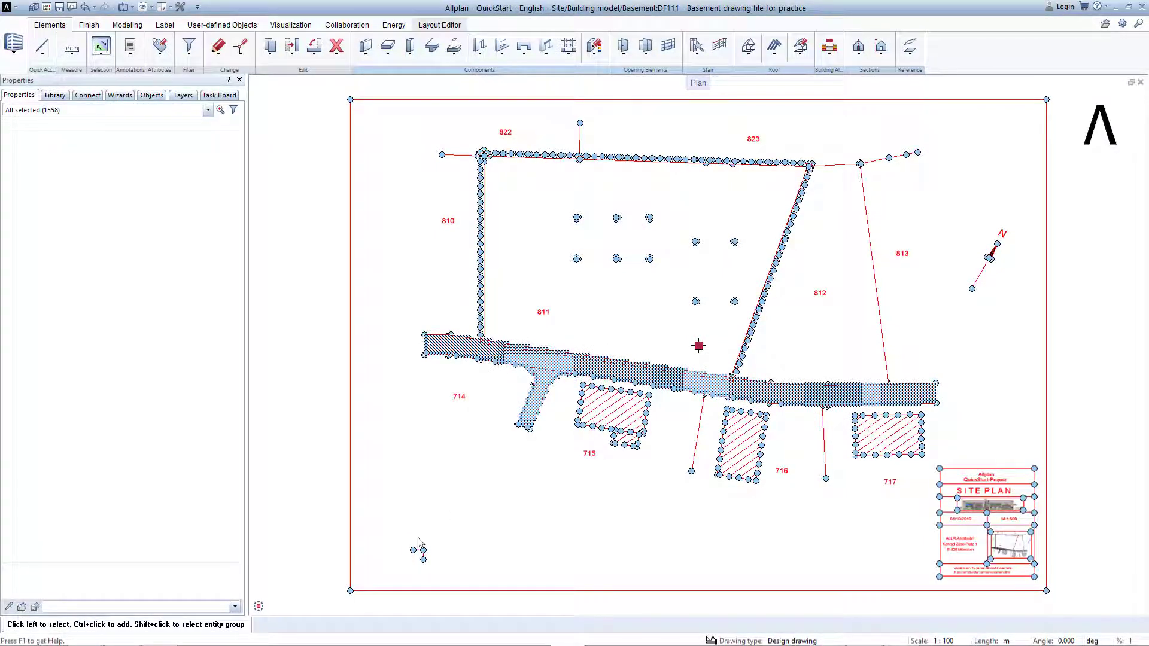
pyautogui.scroll(2, 413, 576)
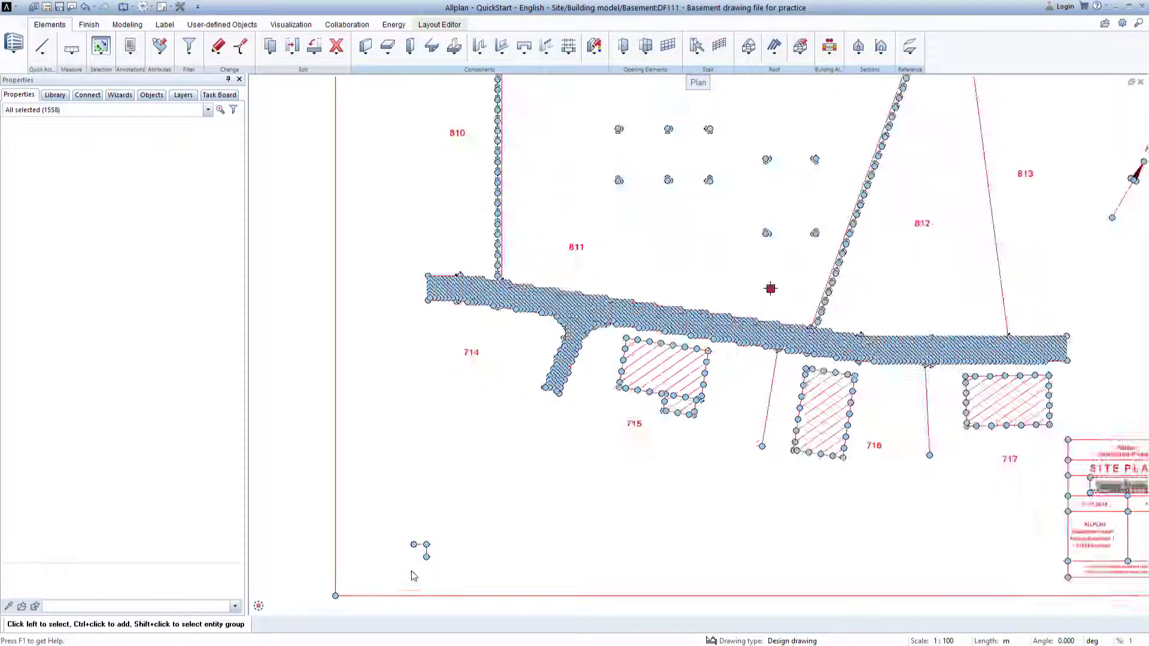
pyautogui.scroll(5, 413, 575)
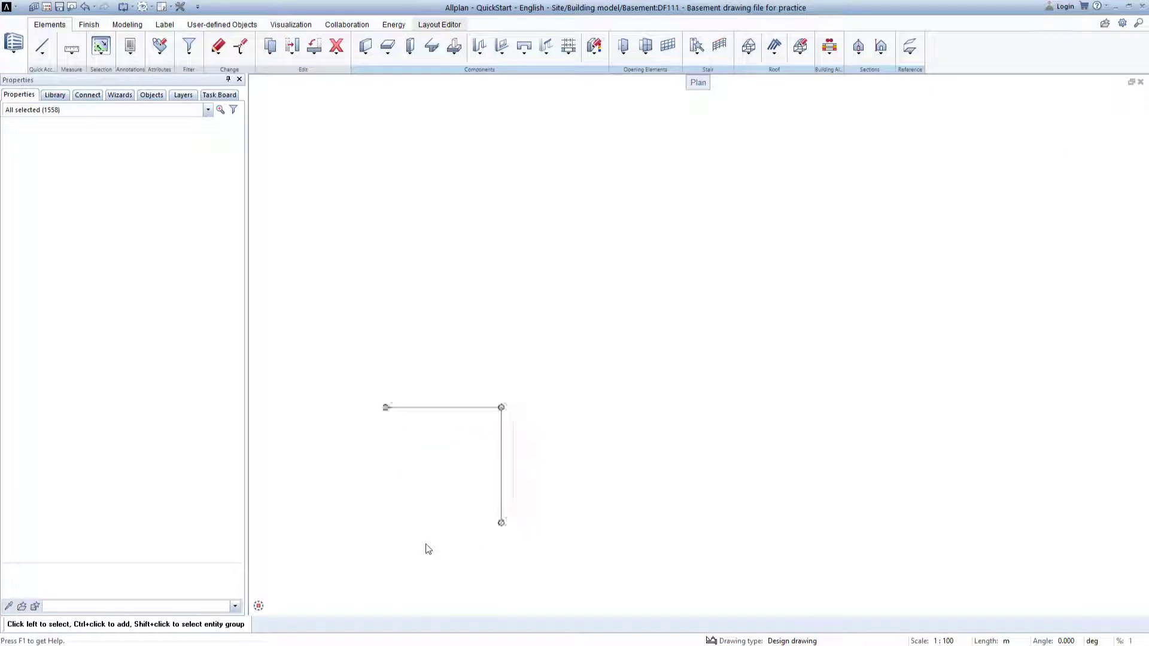
pyautogui.scroll(1, 429, 547)
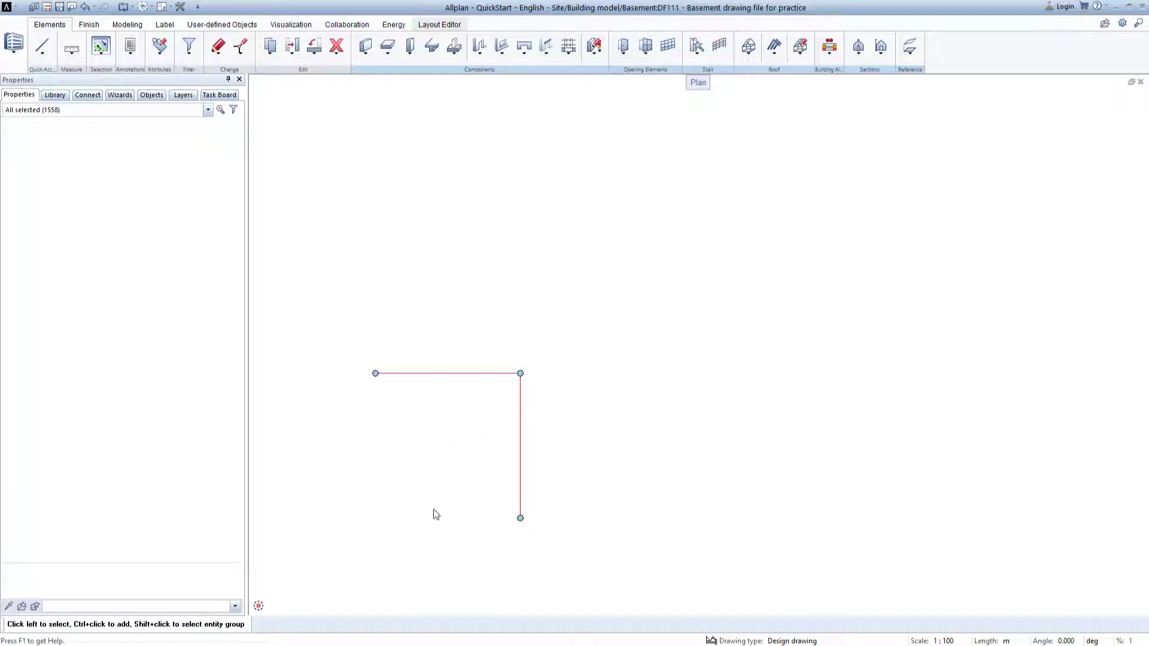
pyautogui.click(459, 375)
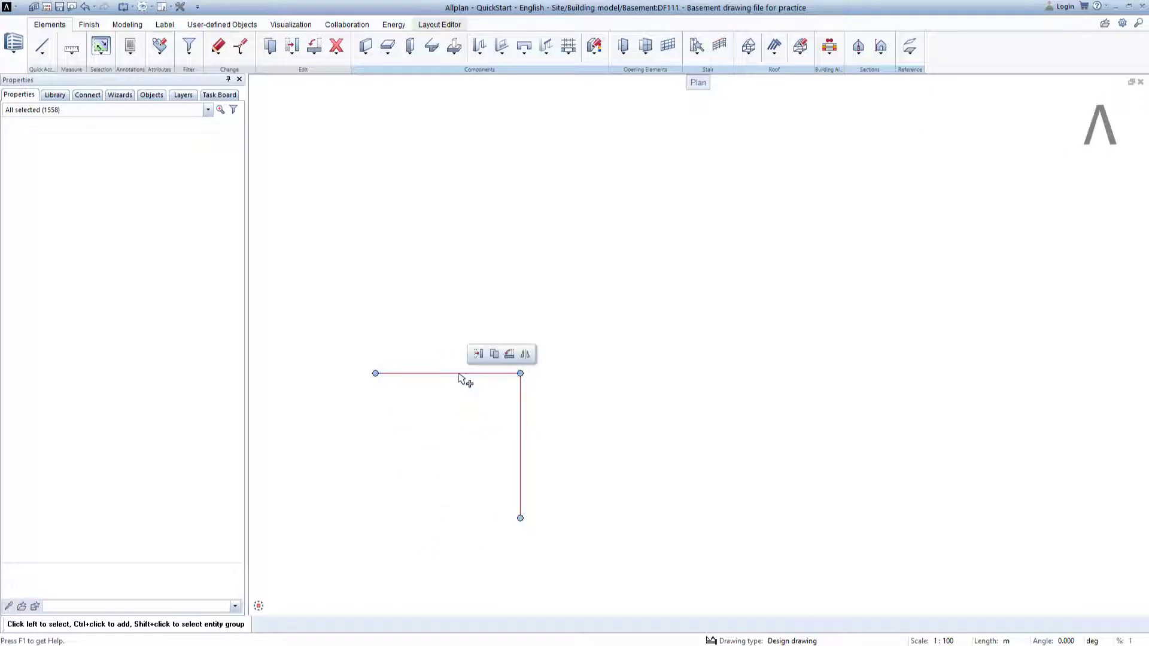
pyautogui.press('Delete')
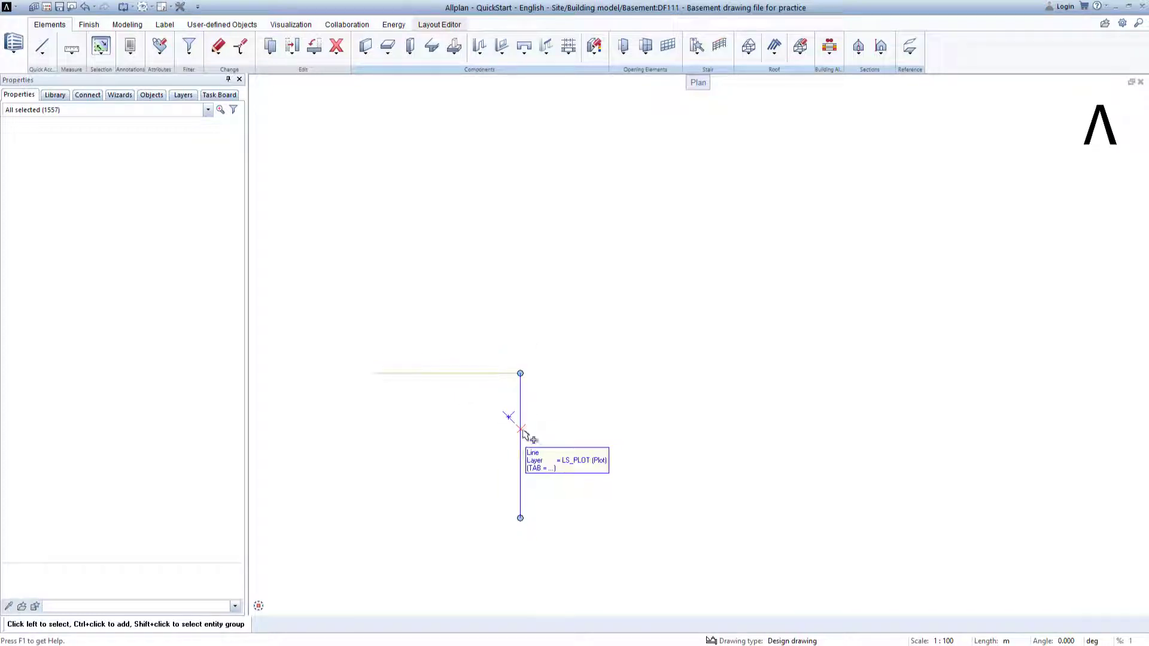
pyautogui.press('Delete')
pyautogui.click(521, 435)
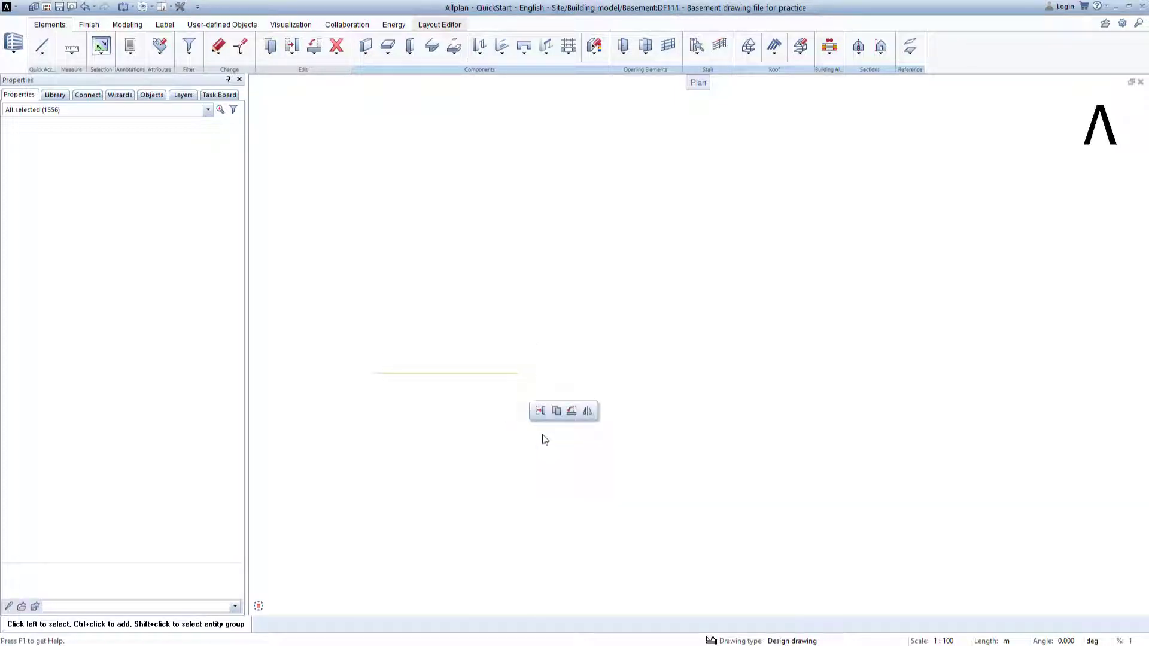
pyautogui.press('Escape')
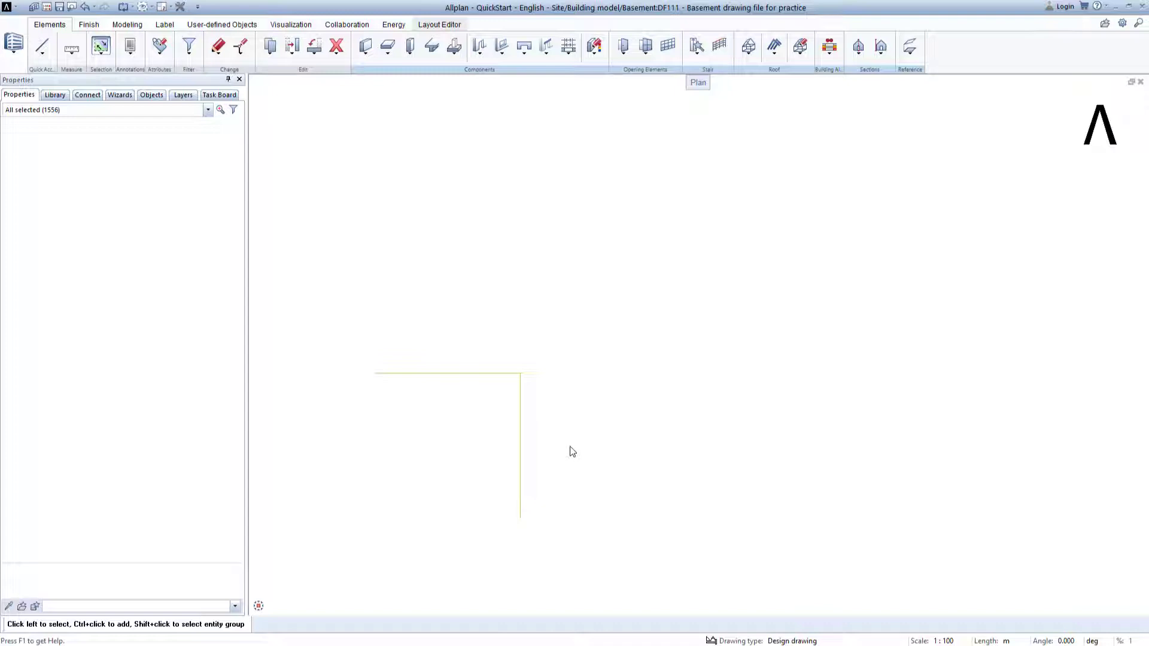
# - Move the selected plan from the inner point of the left building outline's upper-right corner mark in plot 811 to the construction lines' intersection
pyautogui.hotkey('ctrl', 'a')
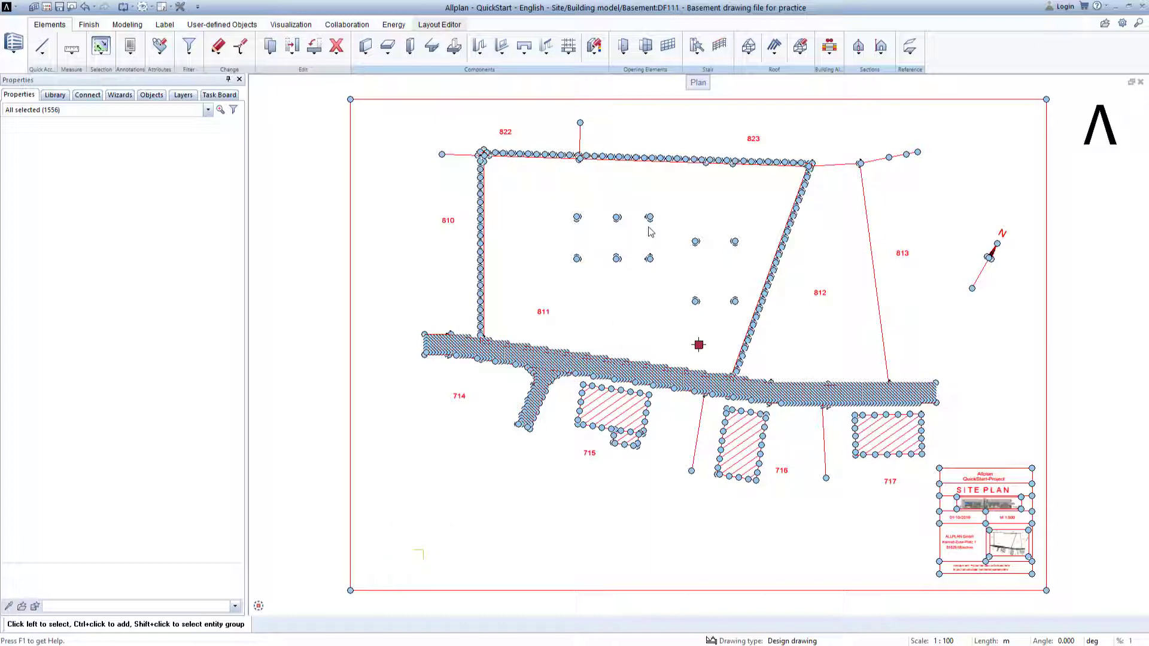
pyautogui.moveTo(651, 234)
pyautogui.scroll(2, 651, 233)
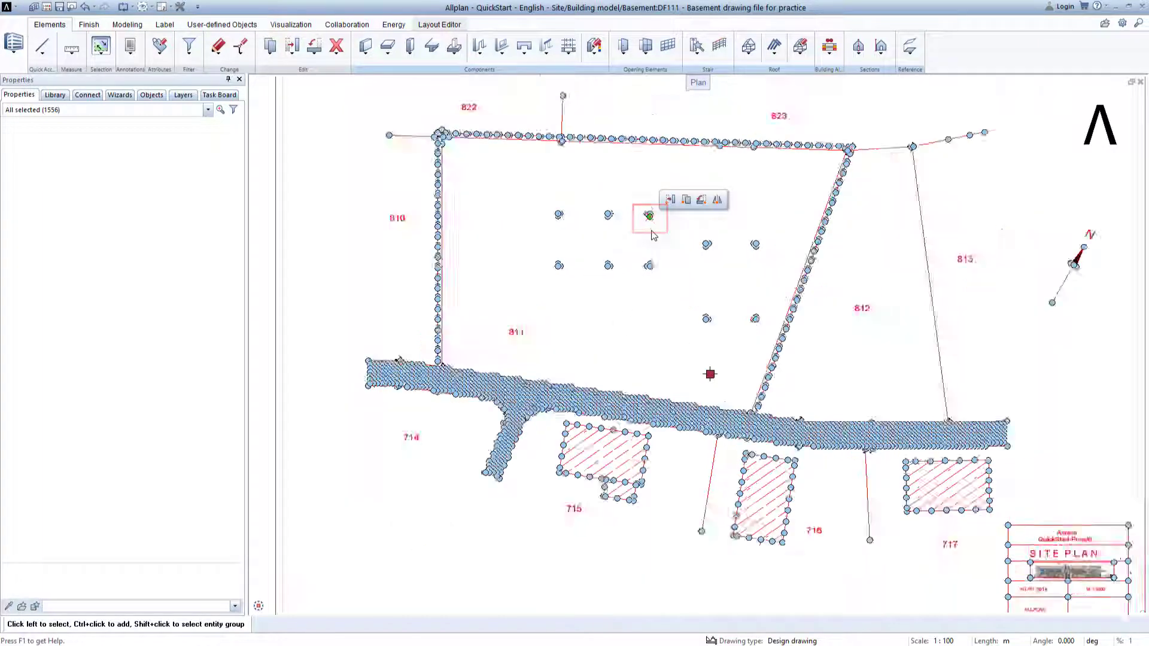
pyautogui.scroll(6, 651, 233)
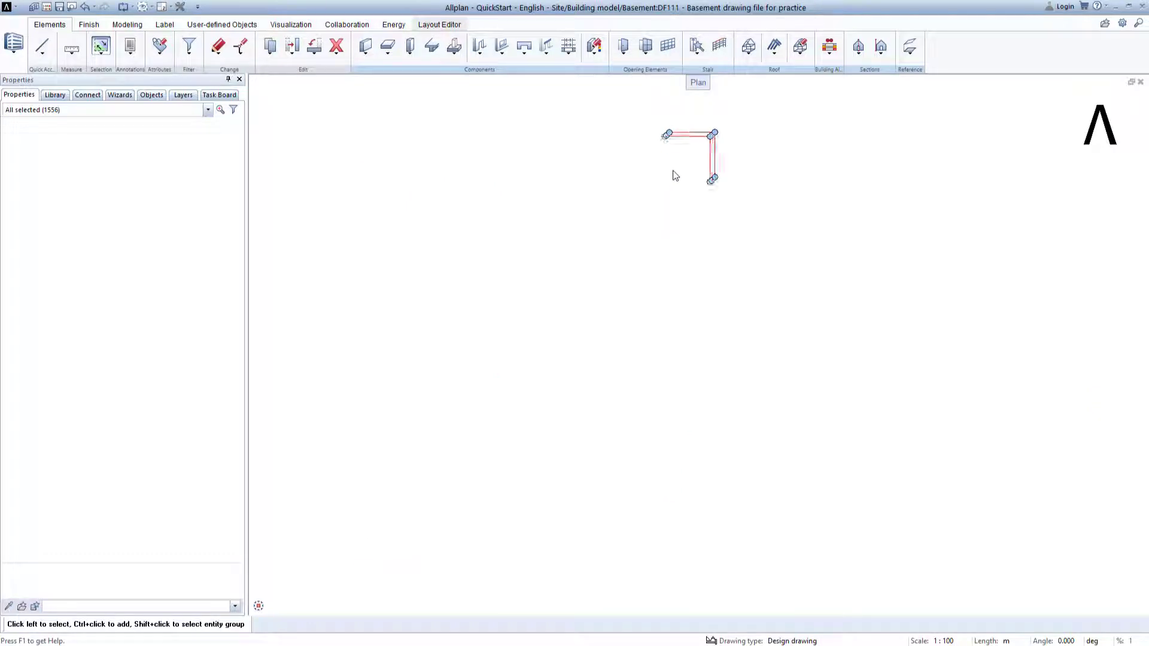
pyautogui.moveTo(704, 170); pyautogui.dragTo(620, 318, button='middle')
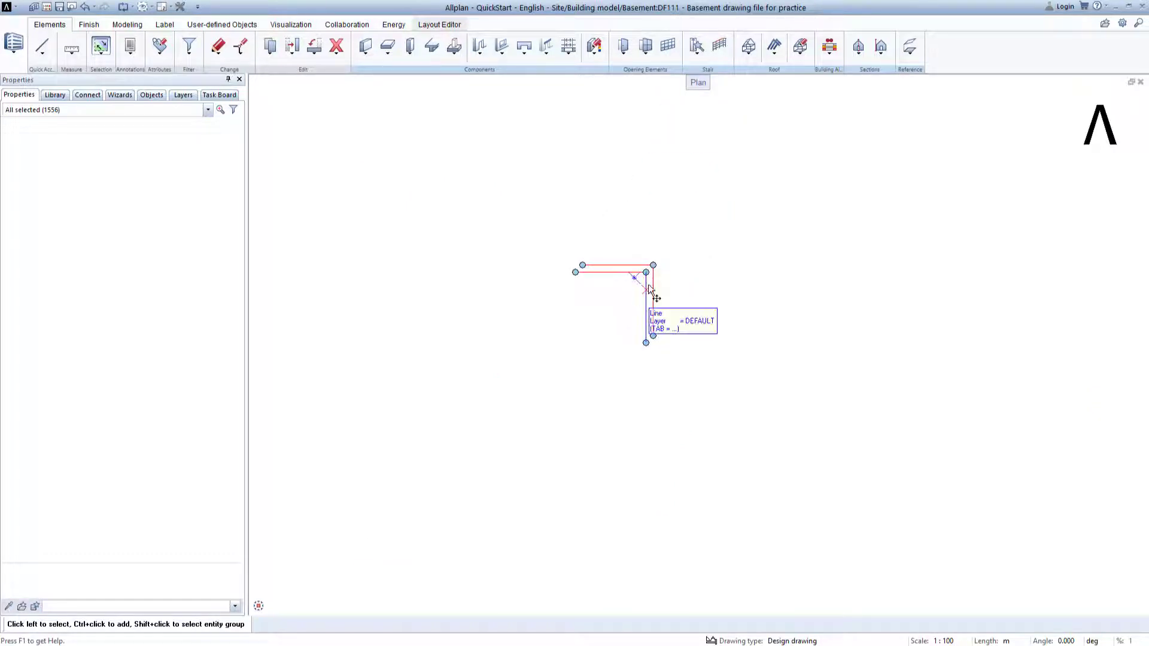
pyautogui.moveTo(645, 273)
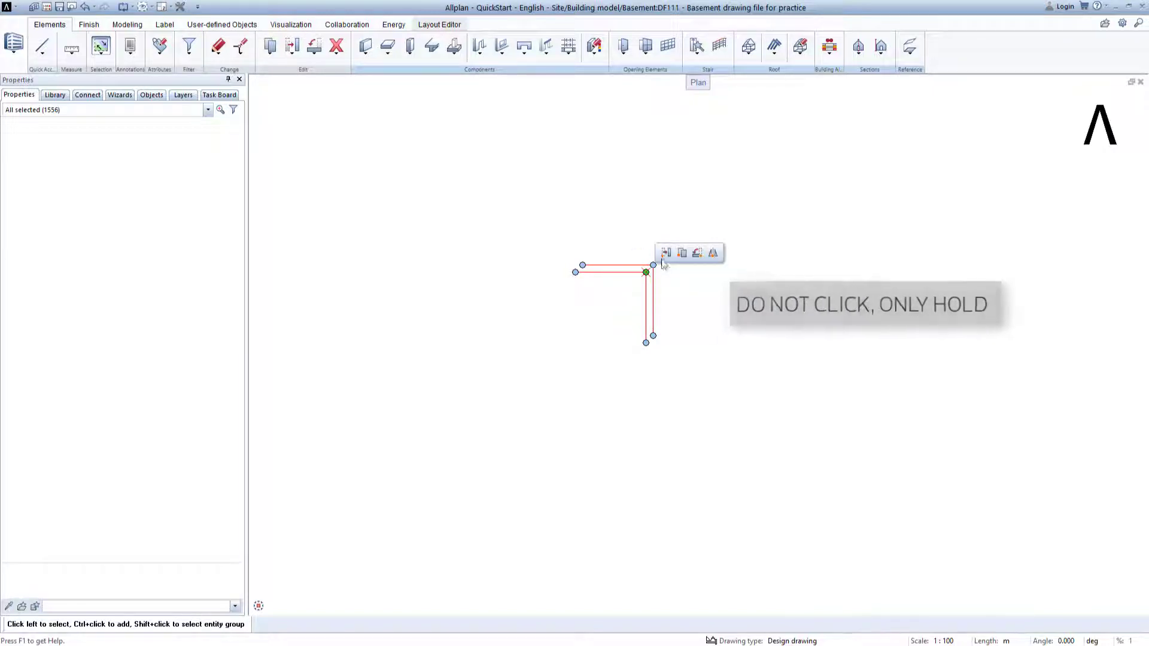
pyautogui.click(665, 254)
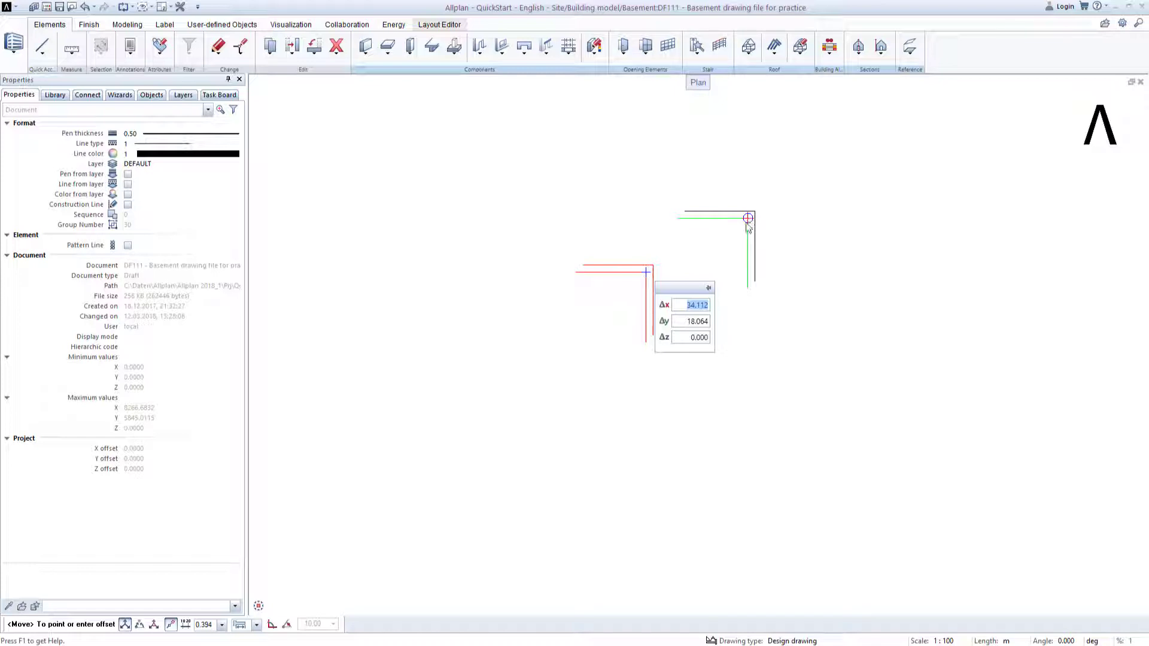
pyautogui.scroll(-5, 658, 269)
pyautogui.scroll(-8, 579, 413)
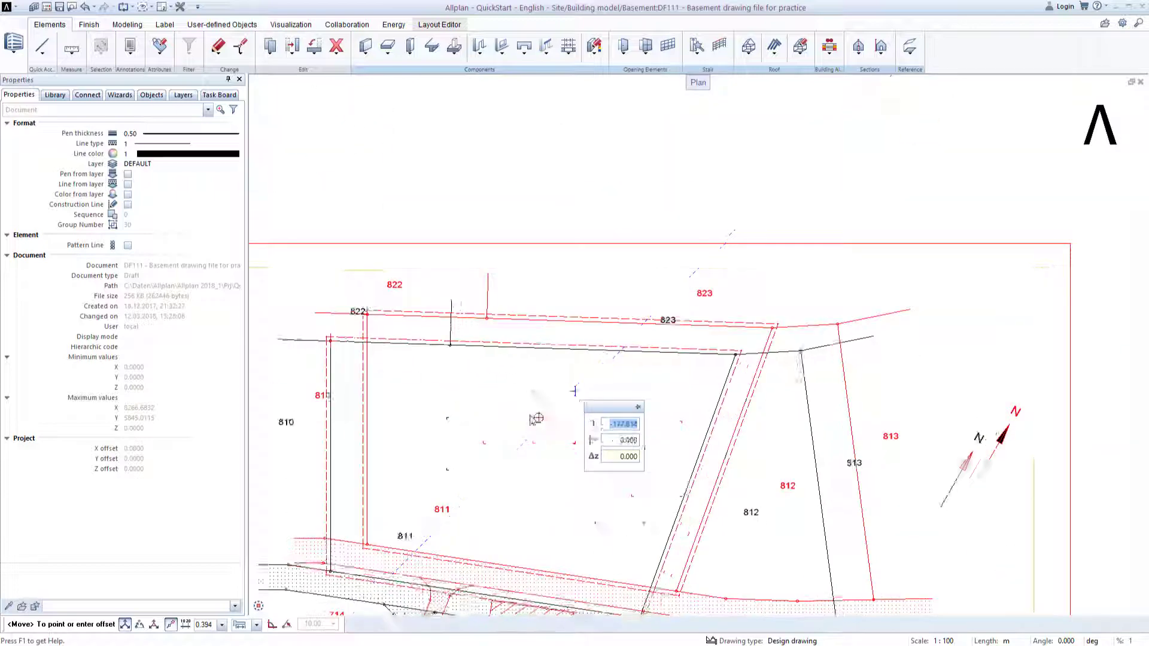
pyautogui.scroll(10, 462, 514)
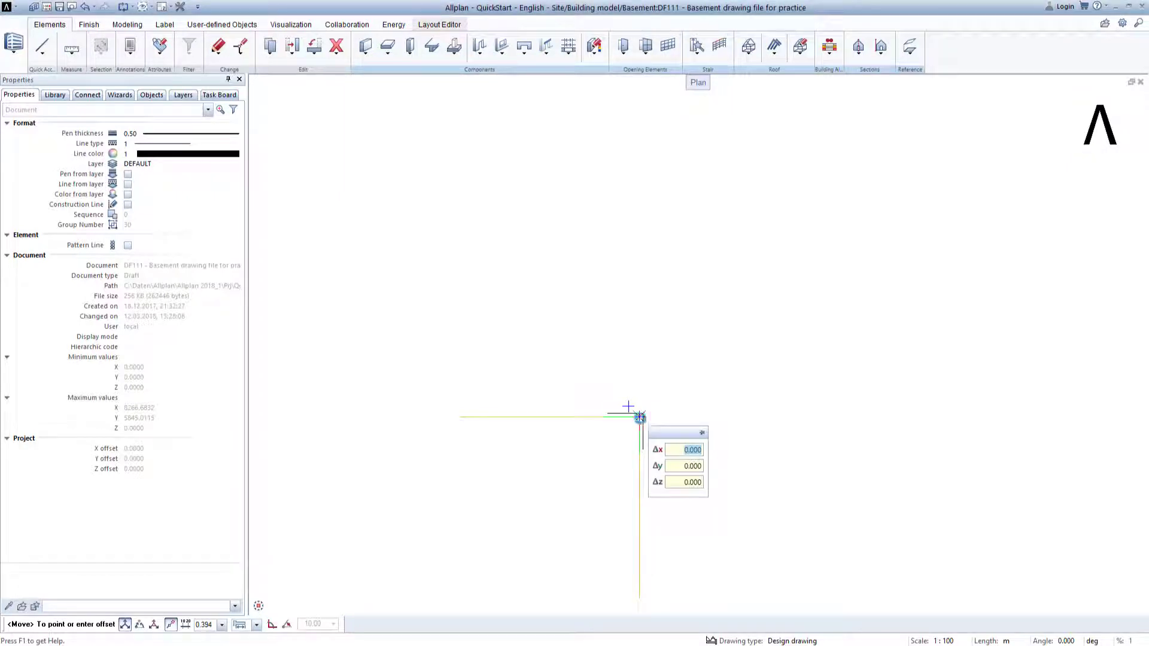
pyautogui.click(640, 417)
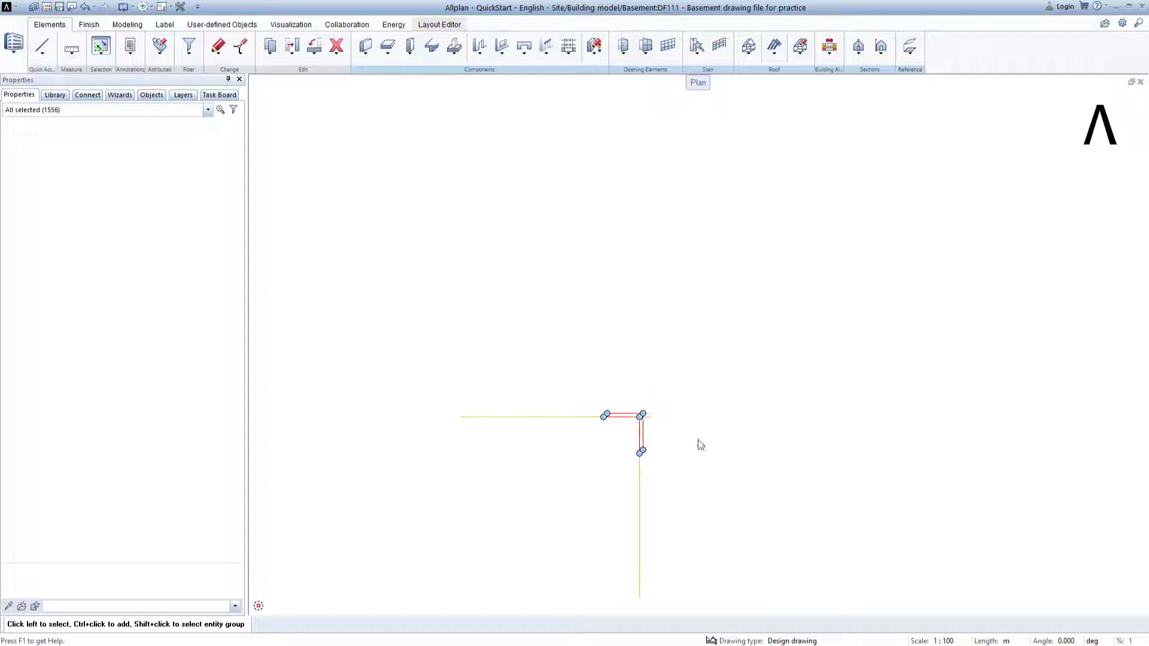
pyautogui.middleClick(720, 448)
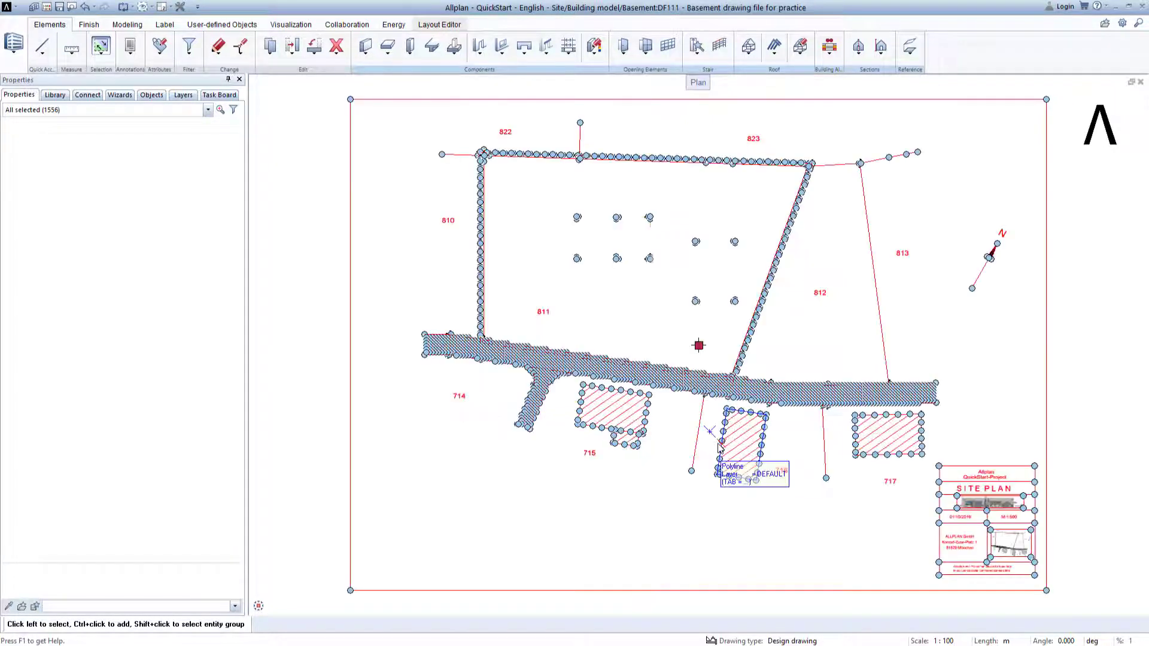